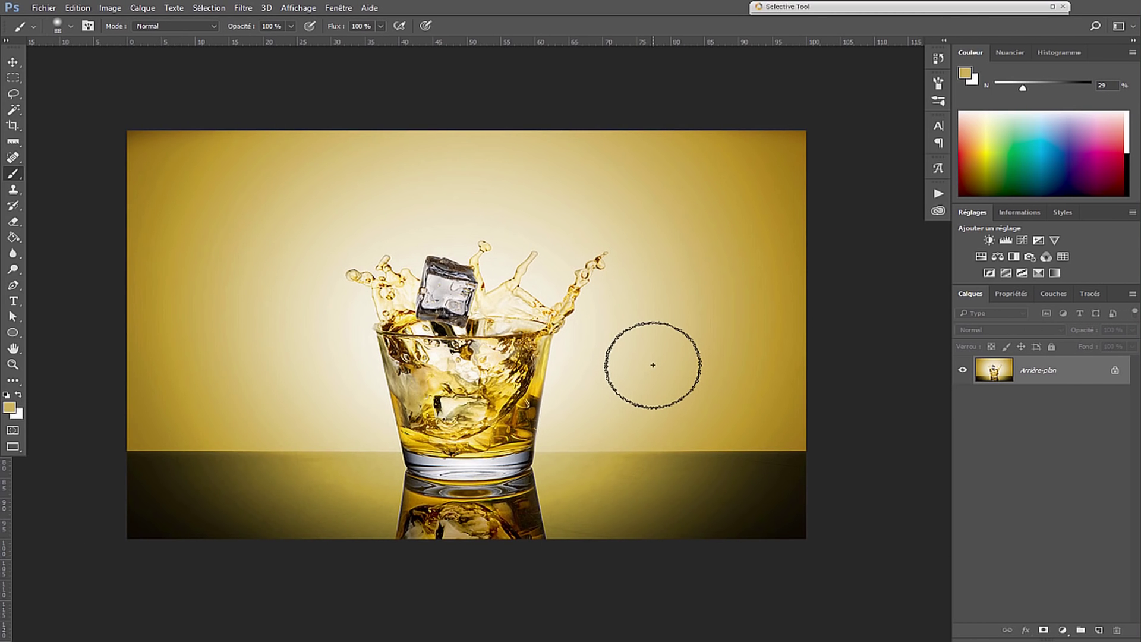
# - Set the layer thumbnails to the large size (Grandes vignettes)
pyautogui.press('a')
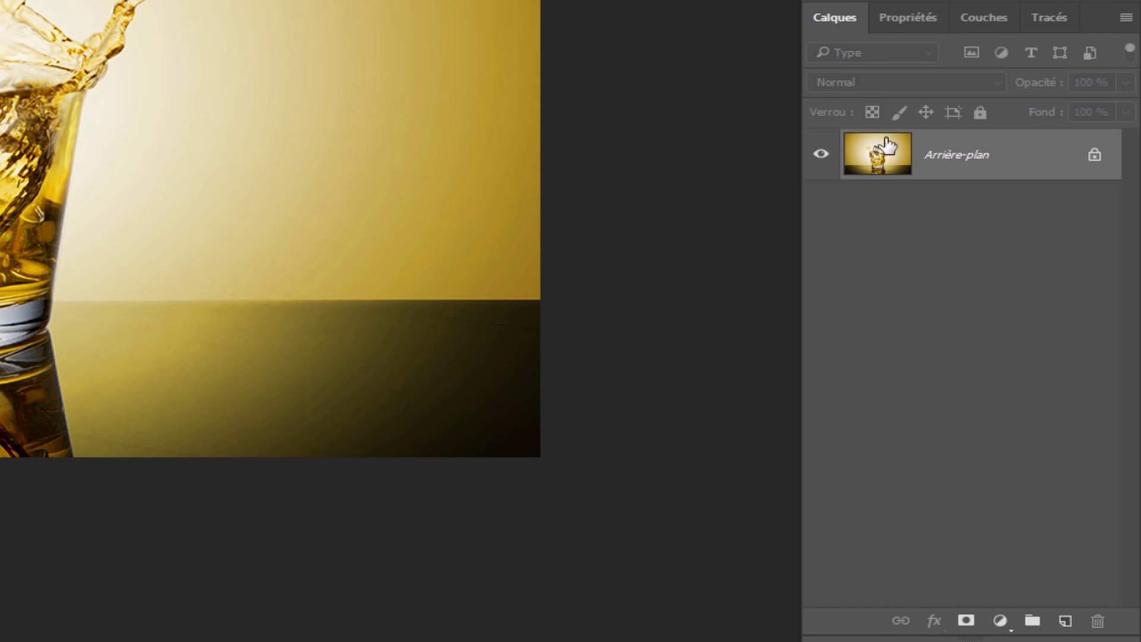
pyautogui.rightClick(930, 279)
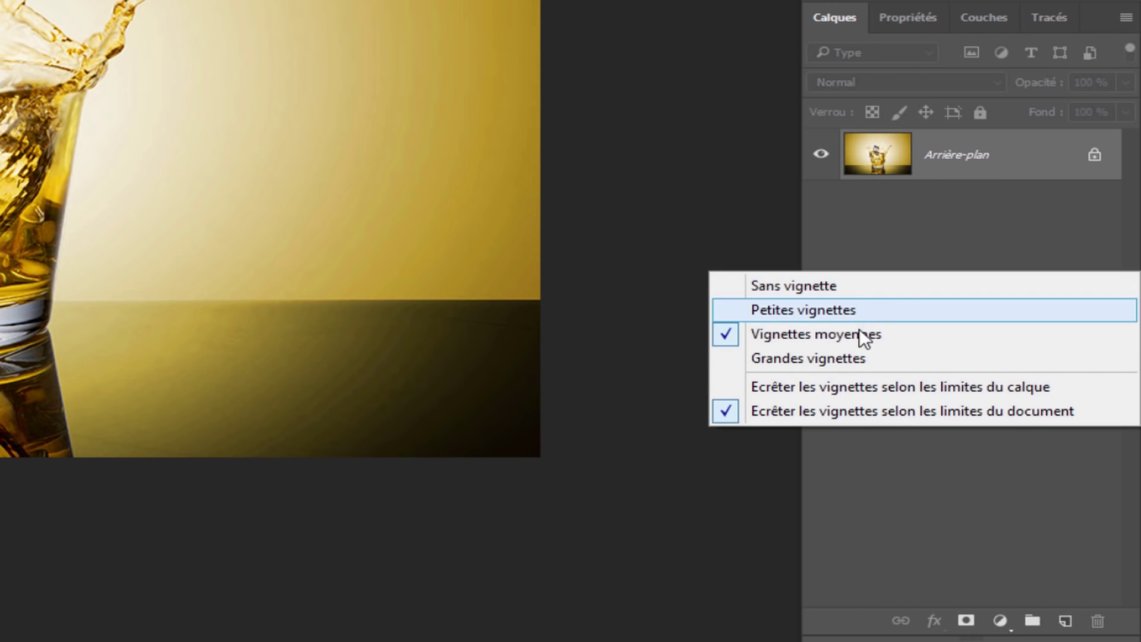
pyautogui.click(856, 358)
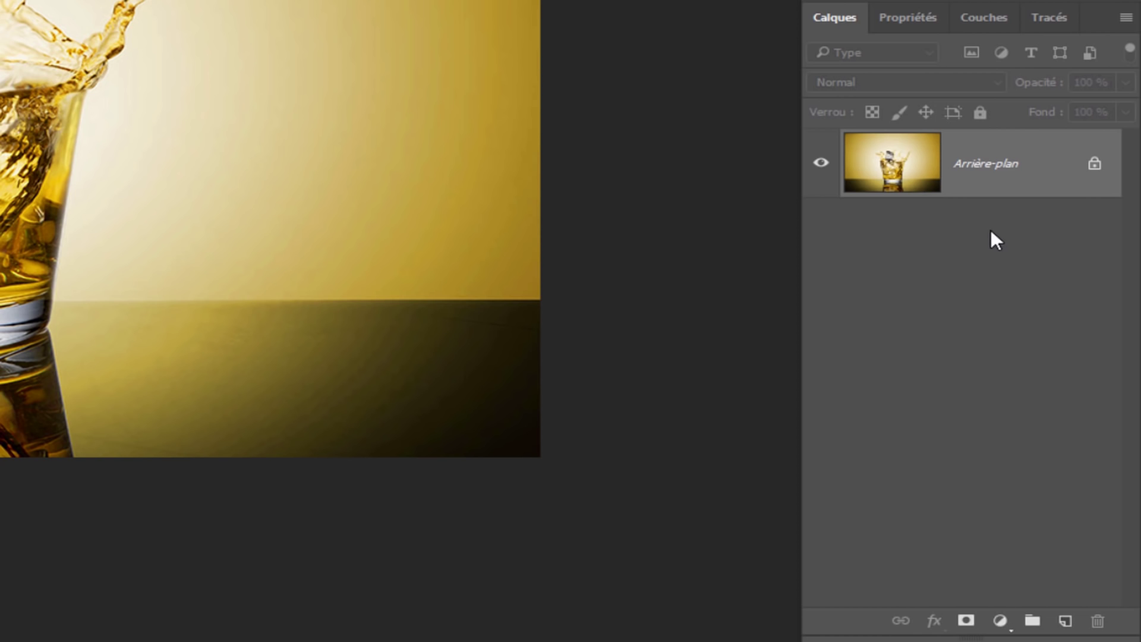
# - Convert the locked Arrière-plan background into a regular layer, then toggle its full lock on and off
pyautogui.click(1094, 166)
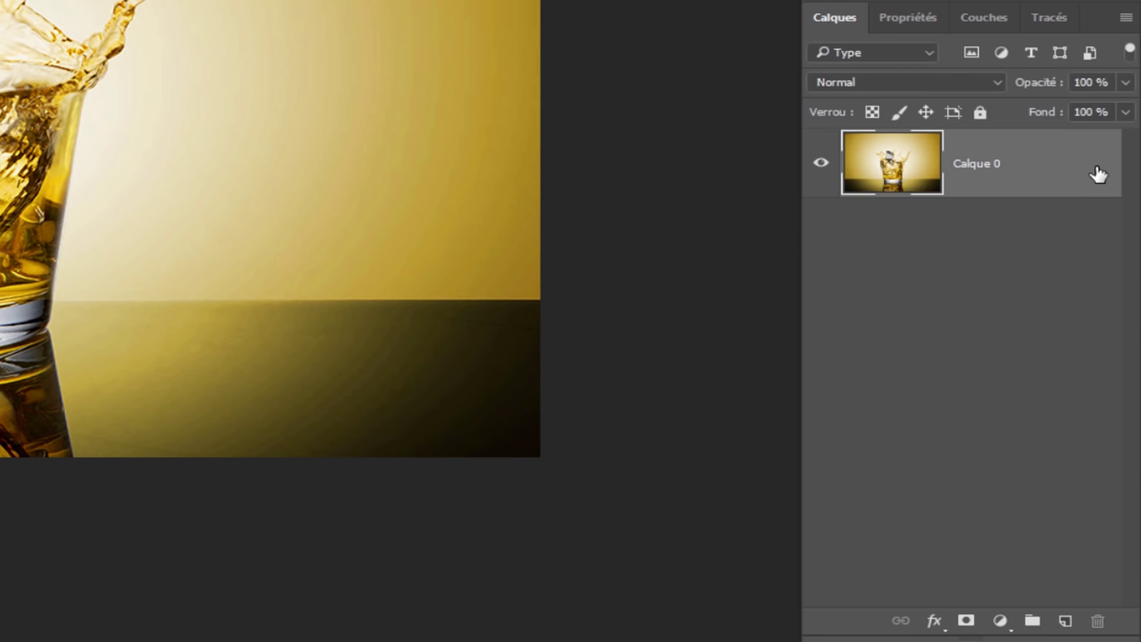
pyautogui.click(981, 115)
pyautogui.click(982, 112)
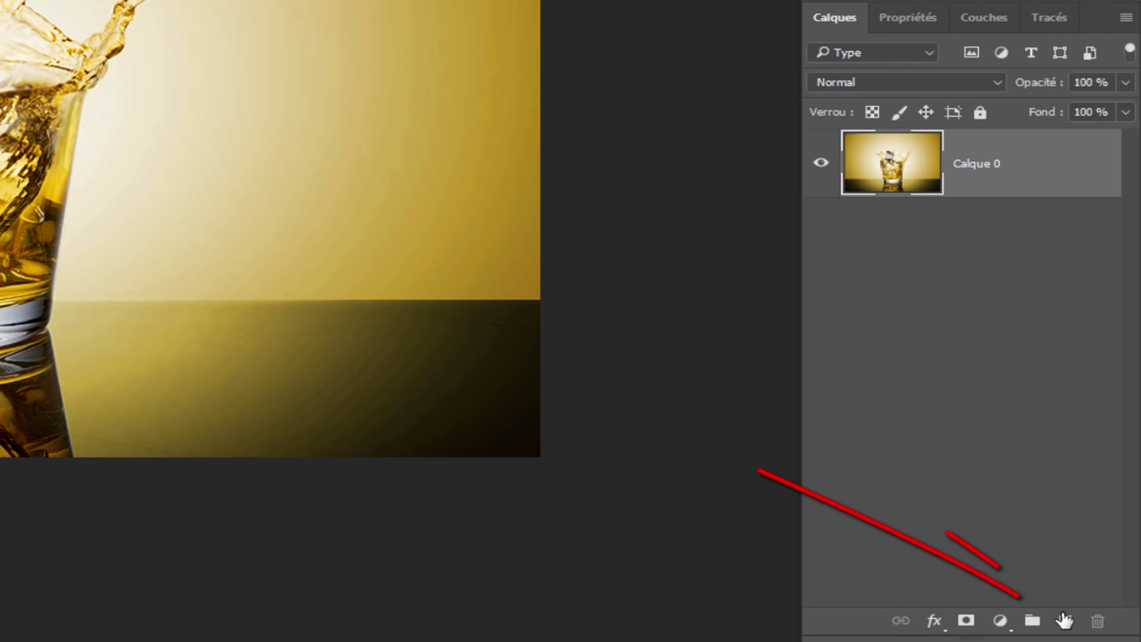
# - Add a new empty layer above Calque 0, then hide and reshow the photo layer to check the transparency
pyautogui.click(1065, 621)
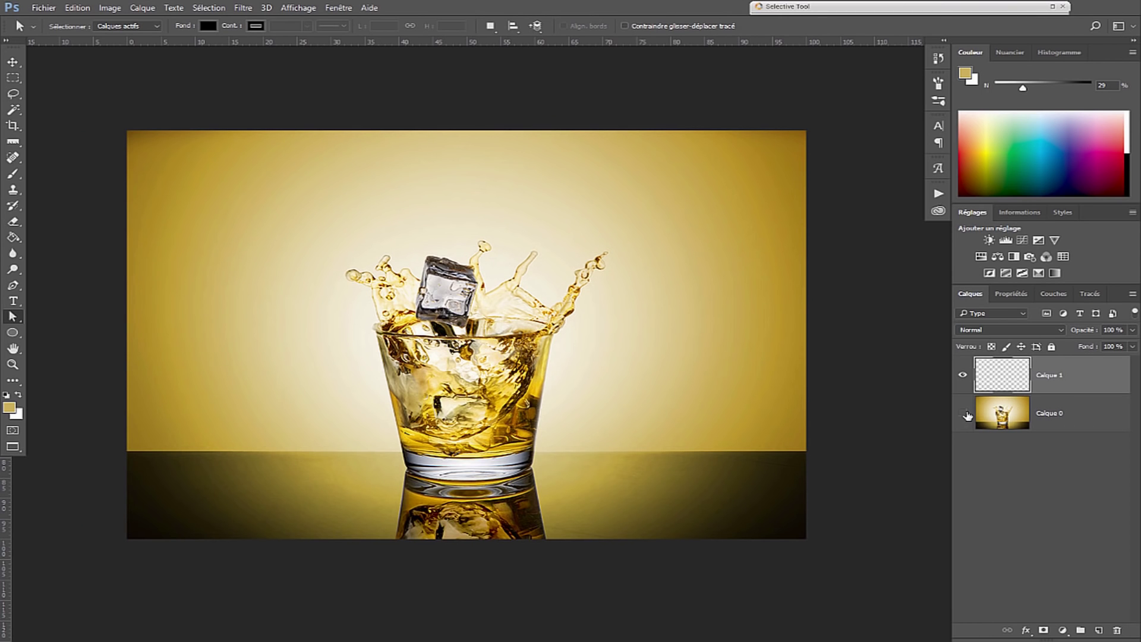
pyautogui.click(964, 413)
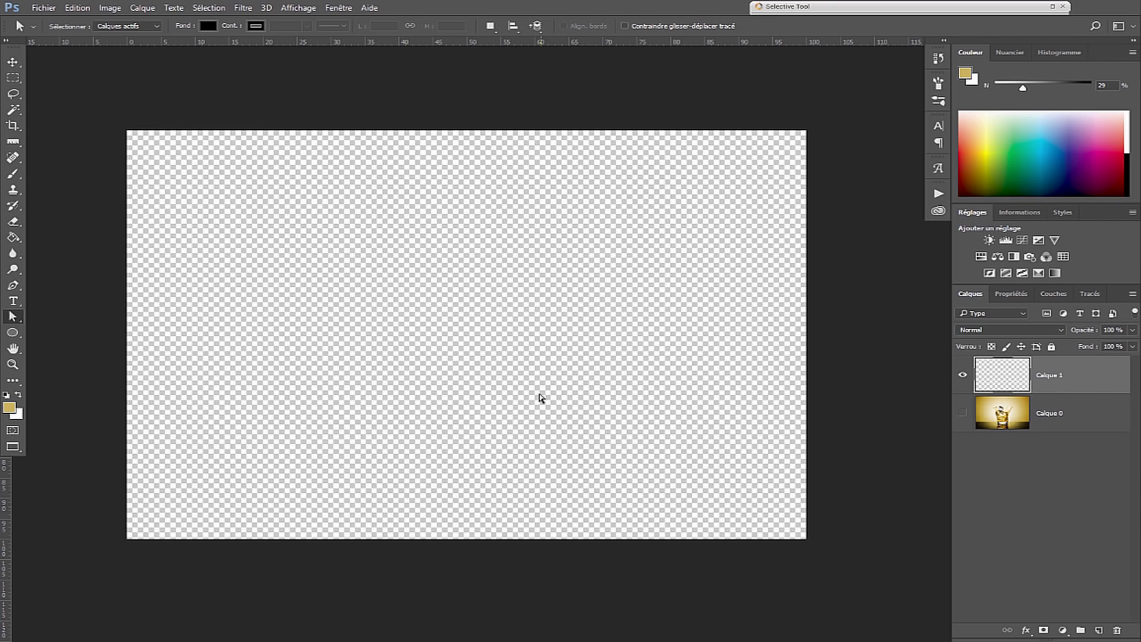
pyautogui.click(963, 413)
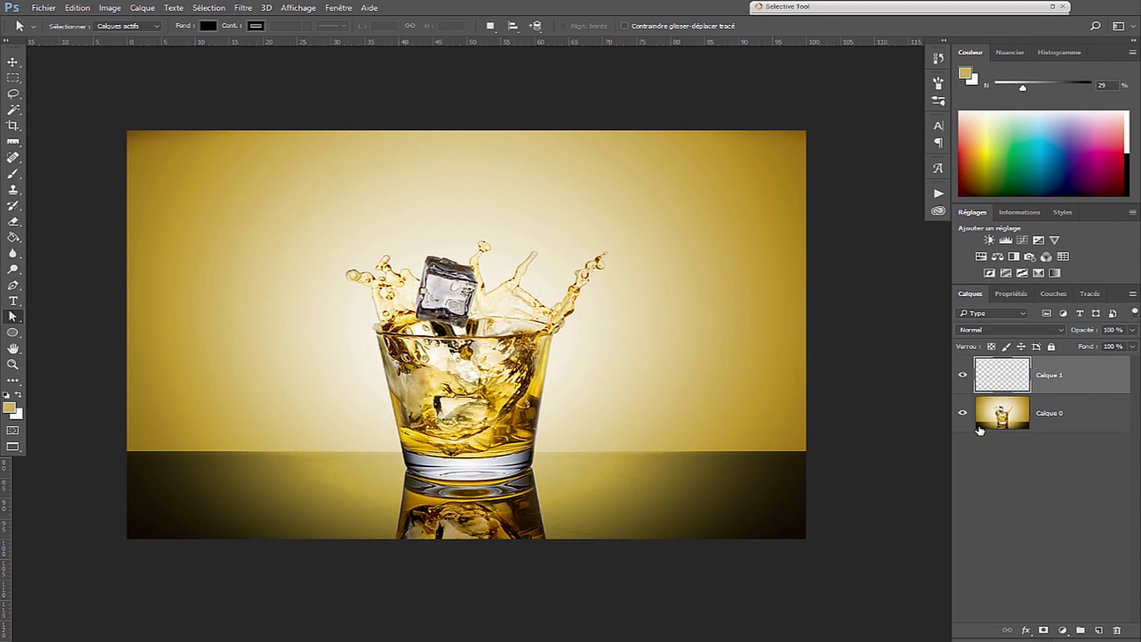
# - Reset the colours to black and white and fill the empty Calque 1 with white
pyautogui.press('d')
pyautogui.press('x')
pyautogui.hotkey('alt', 'BackSpace')
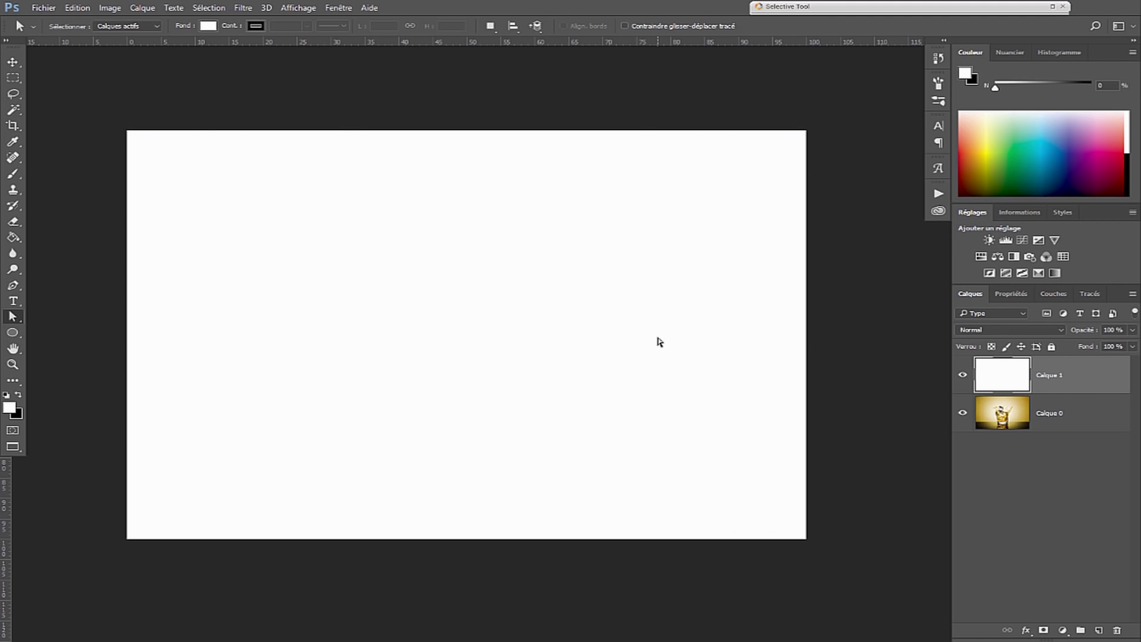
# - Brush a black scribble across the white Calque 1, then hide and reshow the layer to compare it with the photo
pyautogui.press('b')
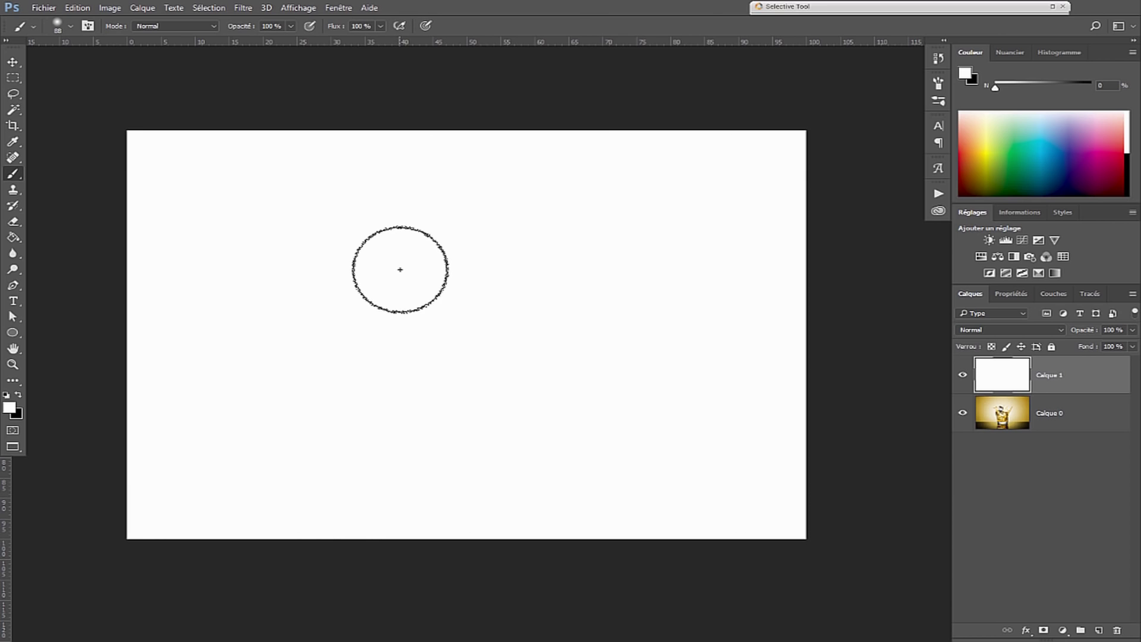
pyautogui.press('x')
pyautogui.moveTo(365, 297)
pyautogui.mouseDown()
pyautogui.moveTo(632, 318)
pyautogui.moveTo(563, 453)
pyautogui.moveTo(621, 419)
pyautogui.mouseUp()
pyautogui.click(963, 375)
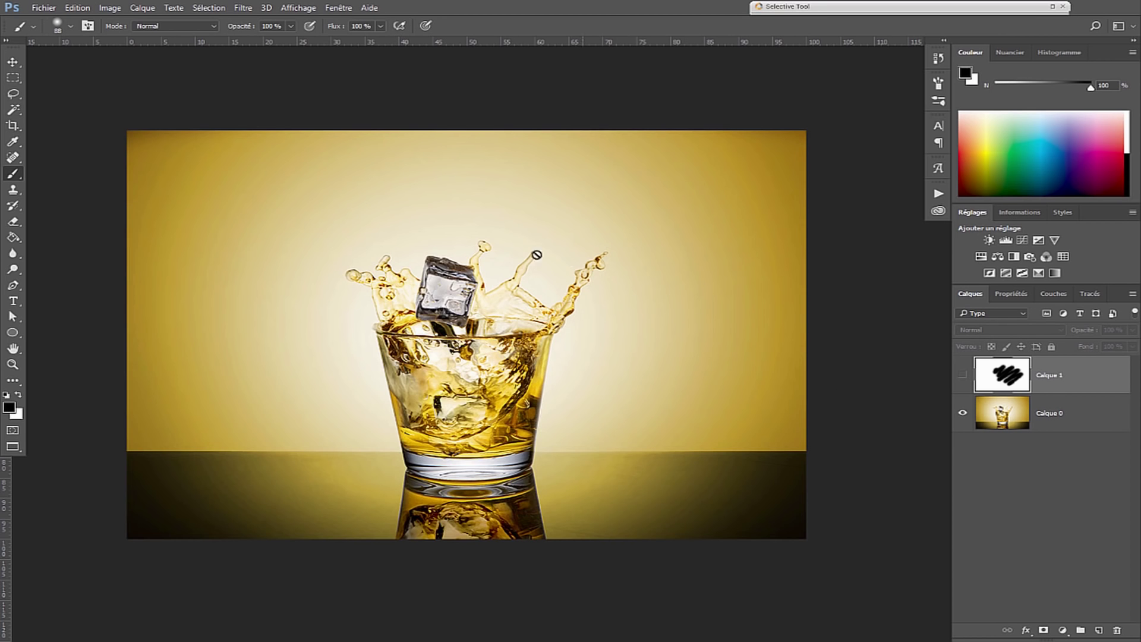
pyautogui.click(963, 374)
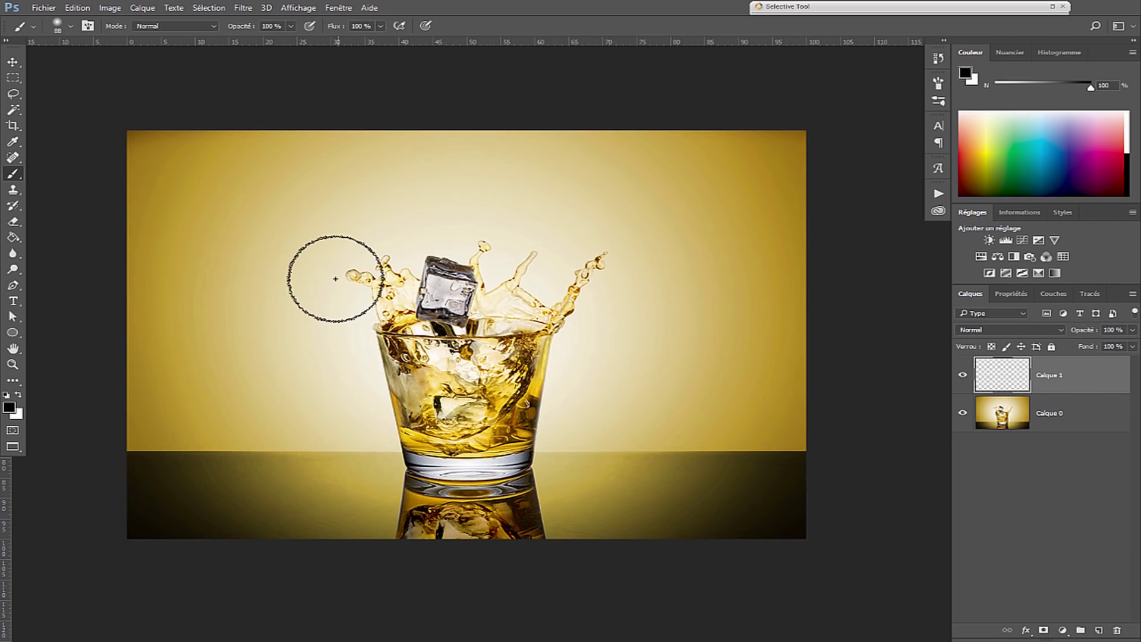
# - Brush black across the splash on the emptied Calque 1, toggling layer visibility to compare the stack with and without it
pyautogui.moveTo(321, 271)
pyautogui.mouseDown()
pyautogui.moveTo(458, 208)
pyautogui.moveTo(347, 413)
pyautogui.moveTo(624, 309)
pyautogui.mouseUp()
pyautogui.click(963, 375)
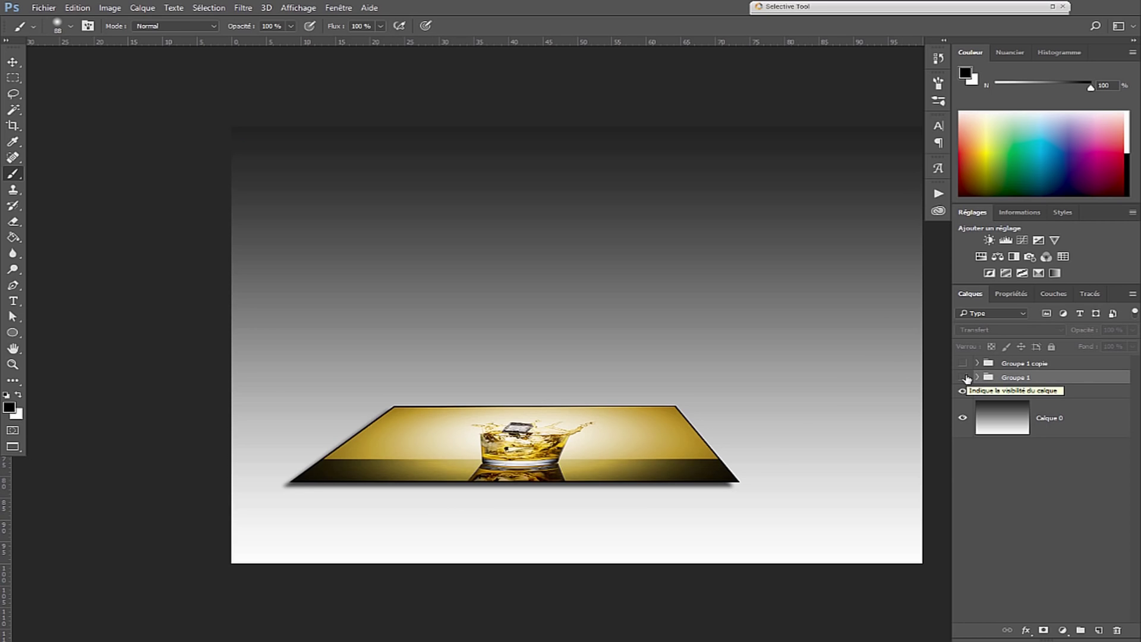
pyautogui.click(963, 377)
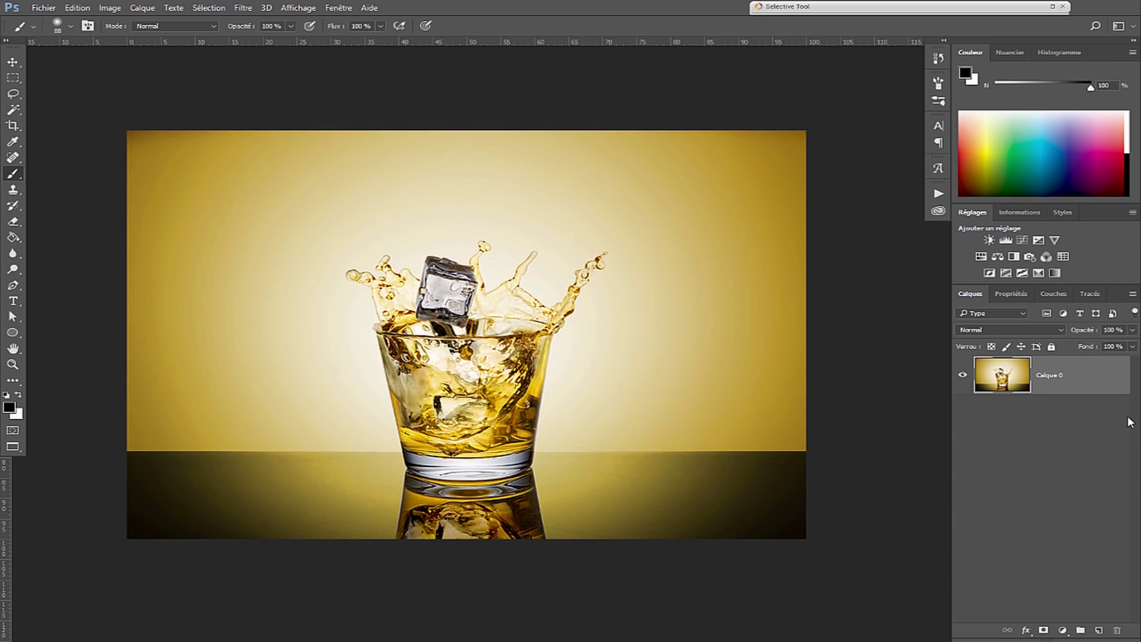
# - Add a new layer above Calque 0 and sample a golden brown from the base of the glass
pyautogui.hotkey('ctrl', 'shift', 'alt', 'n')
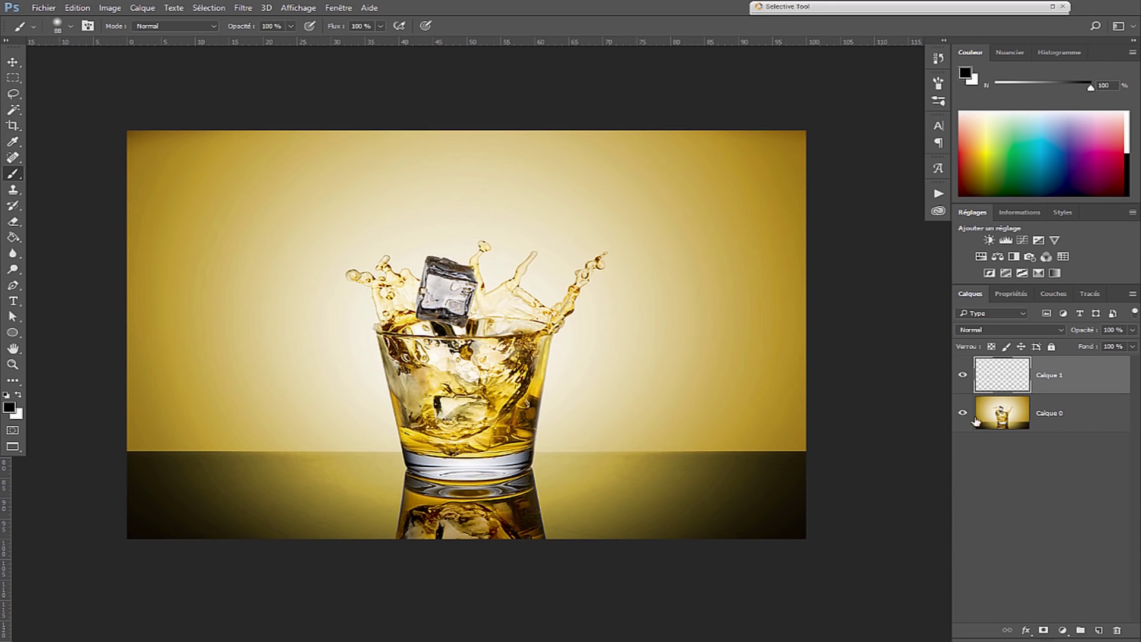
pyautogui.keyDown('alt'); pyautogui.click(426, 462); pyautogui.keyUp('alt')
# - Brush brown over the glass base and ice cube, and try lower opacities on that layer and on the illustration's white Calque 2
pyautogui.moveTo(426, 462)
pyautogui.mouseDown()
pyautogui.moveTo(514, 462)
pyautogui.moveTo(476, 464)
pyautogui.mouseUp()
pyautogui.moveTo(443, 285)
pyautogui.mouseDown()
pyautogui.moveTo(458, 267)
pyautogui.moveTo(446, 277)
pyautogui.mouseUp()
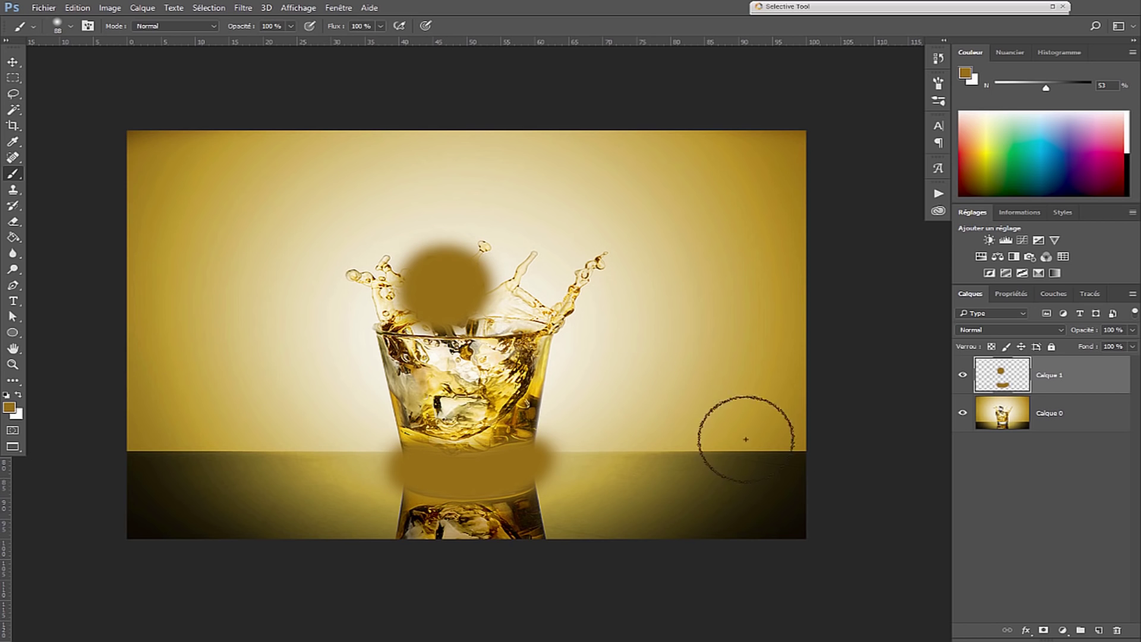
pyautogui.moveTo(1083, 332); pyautogui.dragTo(1038, 347)
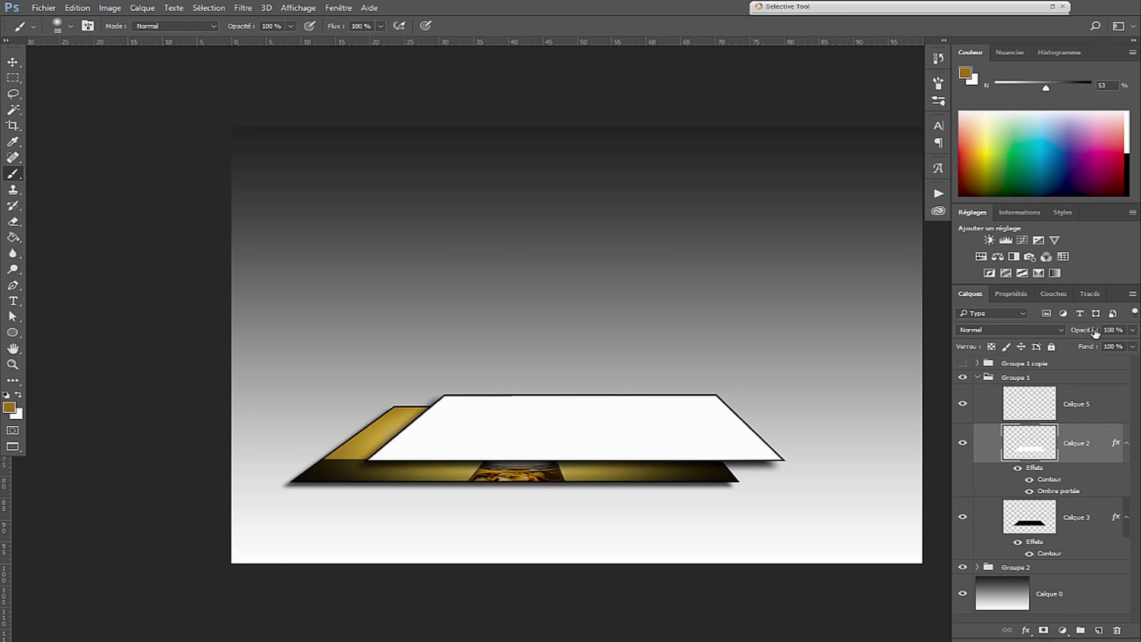
pyautogui.moveTo(1095, 331); pyautogui.dragTo(1054, 337)
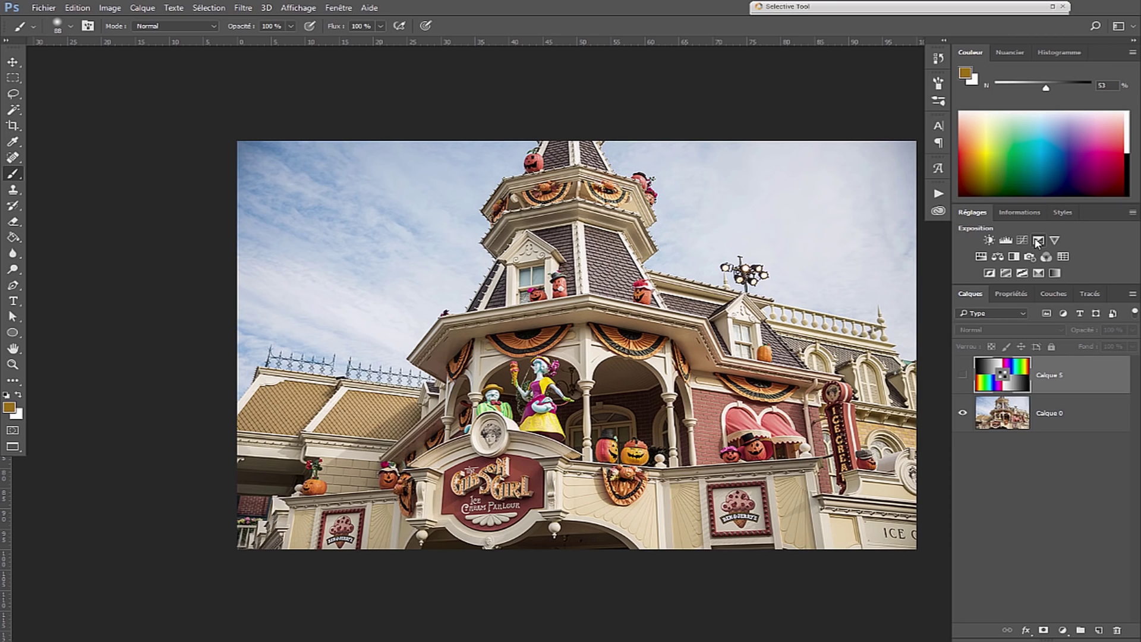
# - Show the Calque 5 colour test pattern over the building photo and set its blend mode to Produit
pyautogui.click(964, 375)
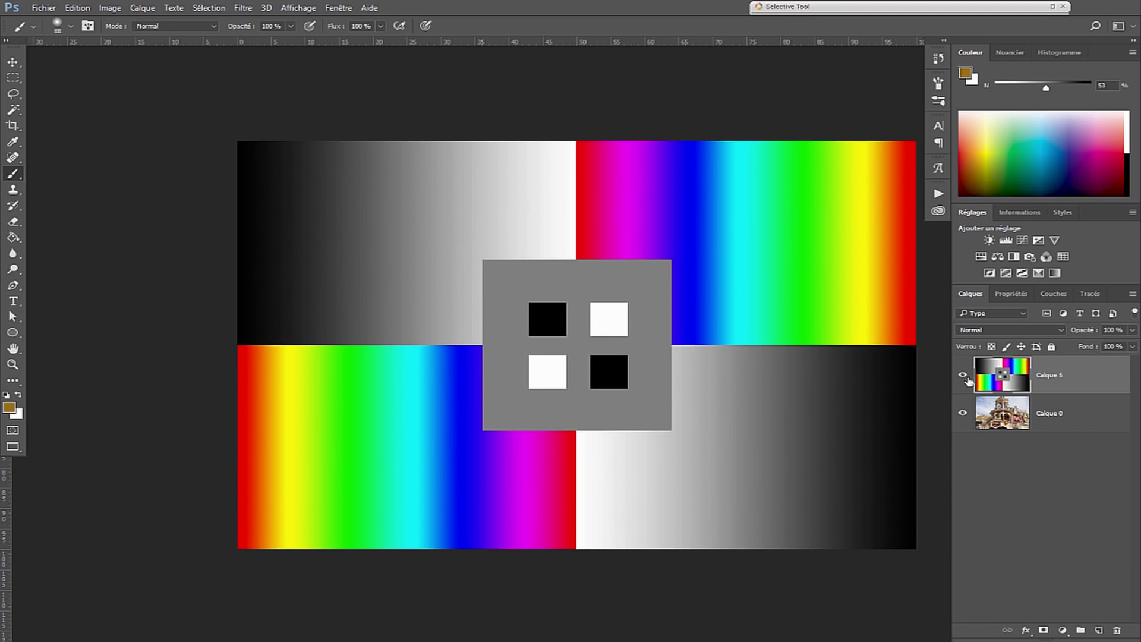
pyautogui.click(1028, 389)
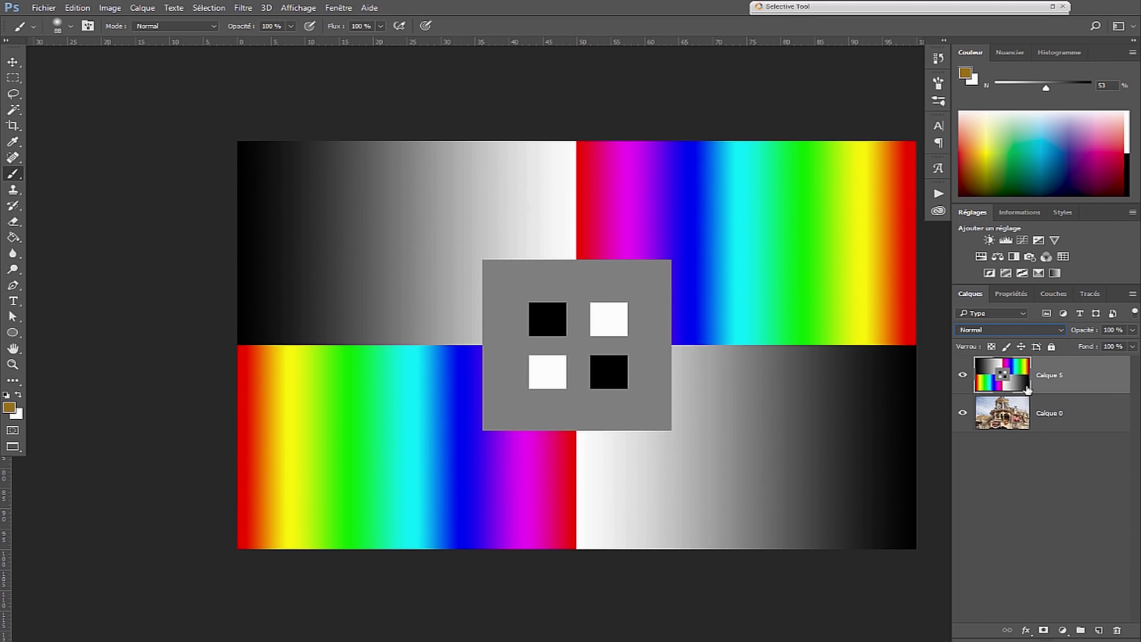
pyautogui.click(1030, 332)
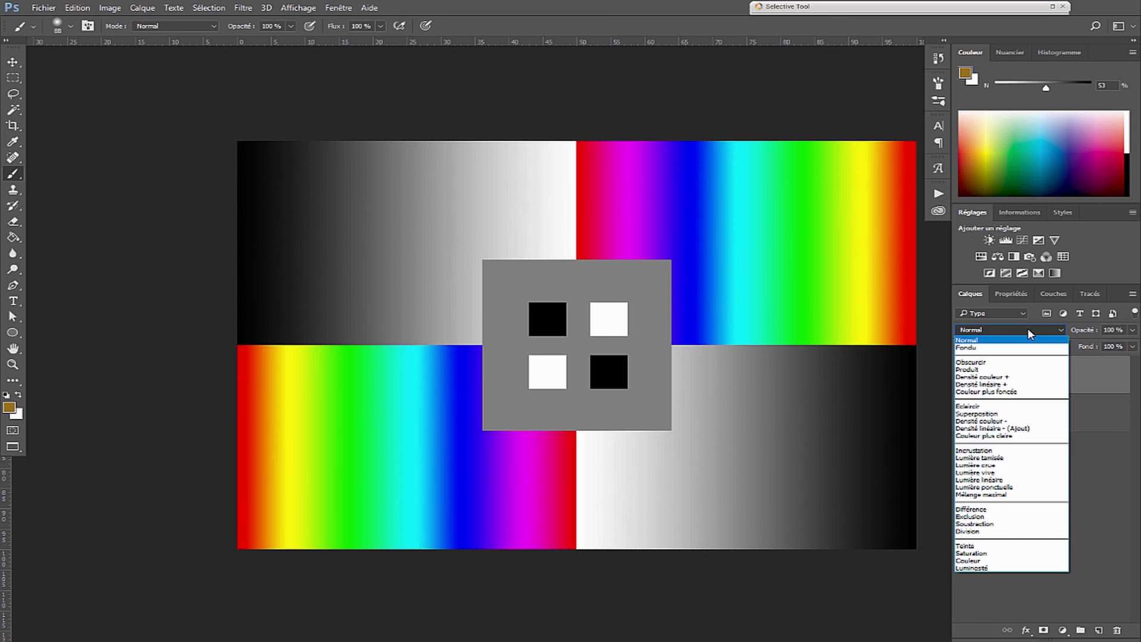
pyautogui.click(999, 370)
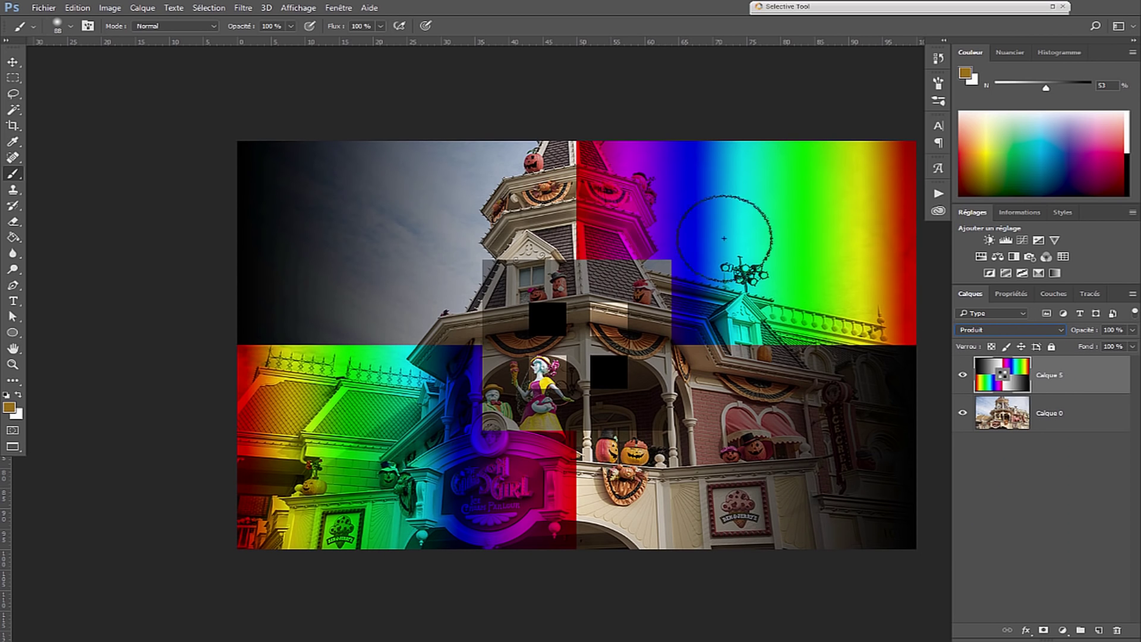
# - Try the Superposition and Incrustation blend modes on the Calque 5 test pattern
pyautogui.click(1010, 330)
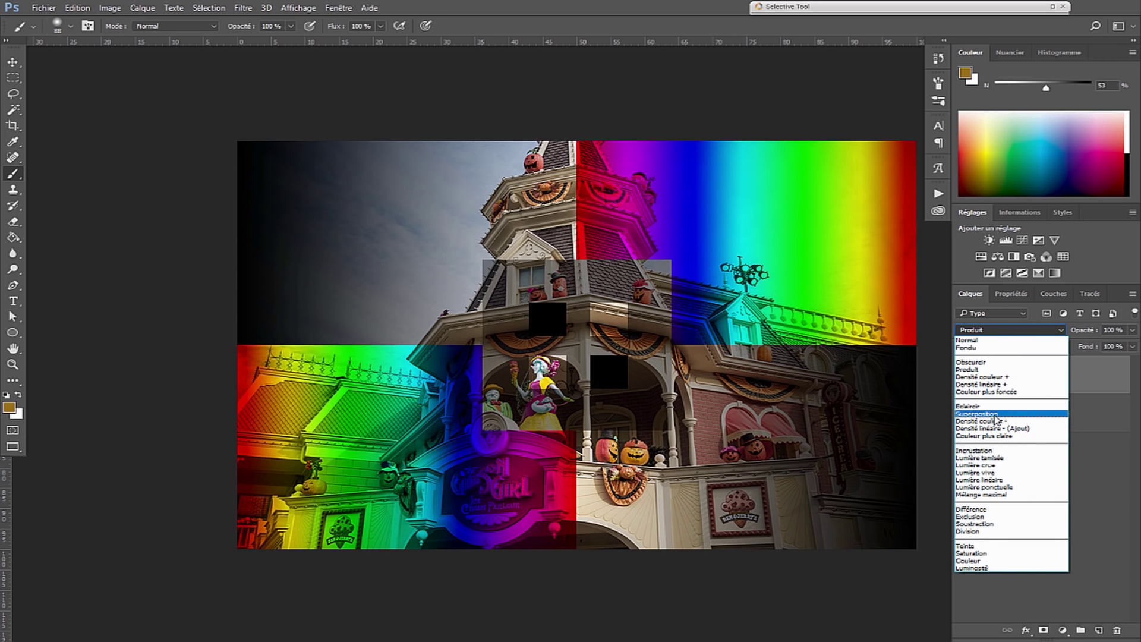
pyautogui.click(999, 414)
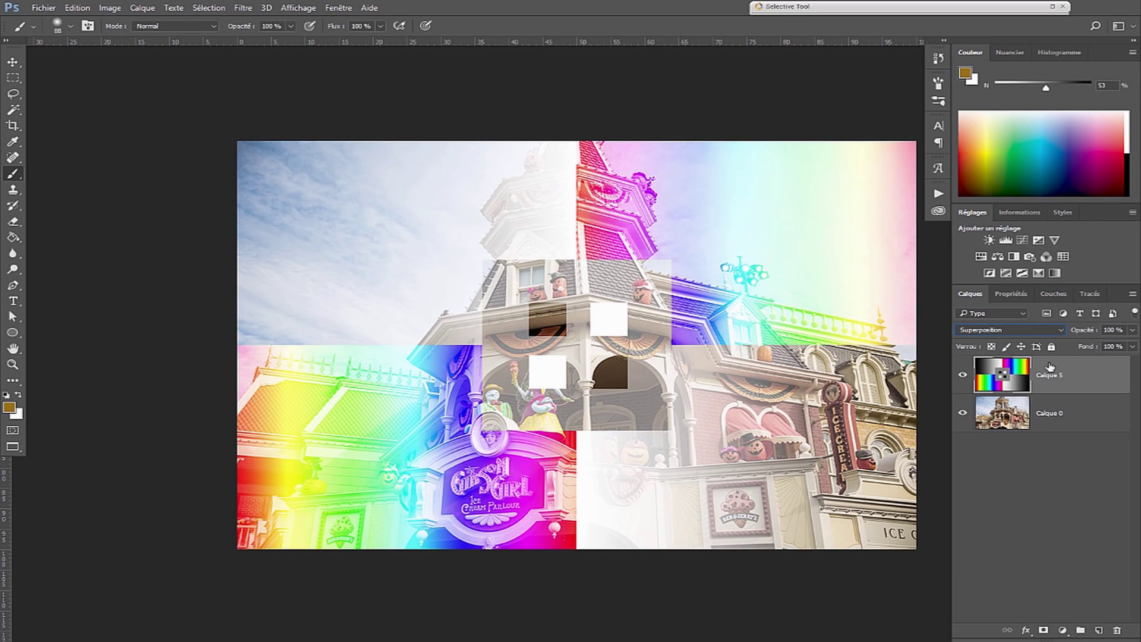
pyautogui.click(1046, 329)
pyautogui.click(987, 452)
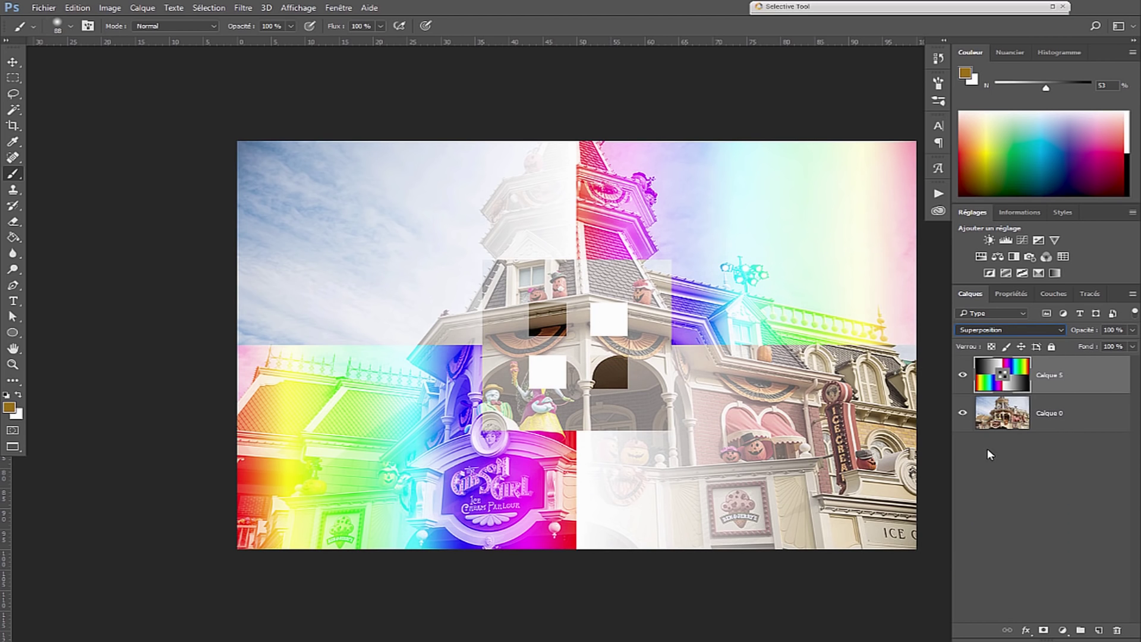
# - Try the Lumière vive blend mode on the Calque 5 test pattern, then set it back to Normal
pyautogui.click(1027, 331)
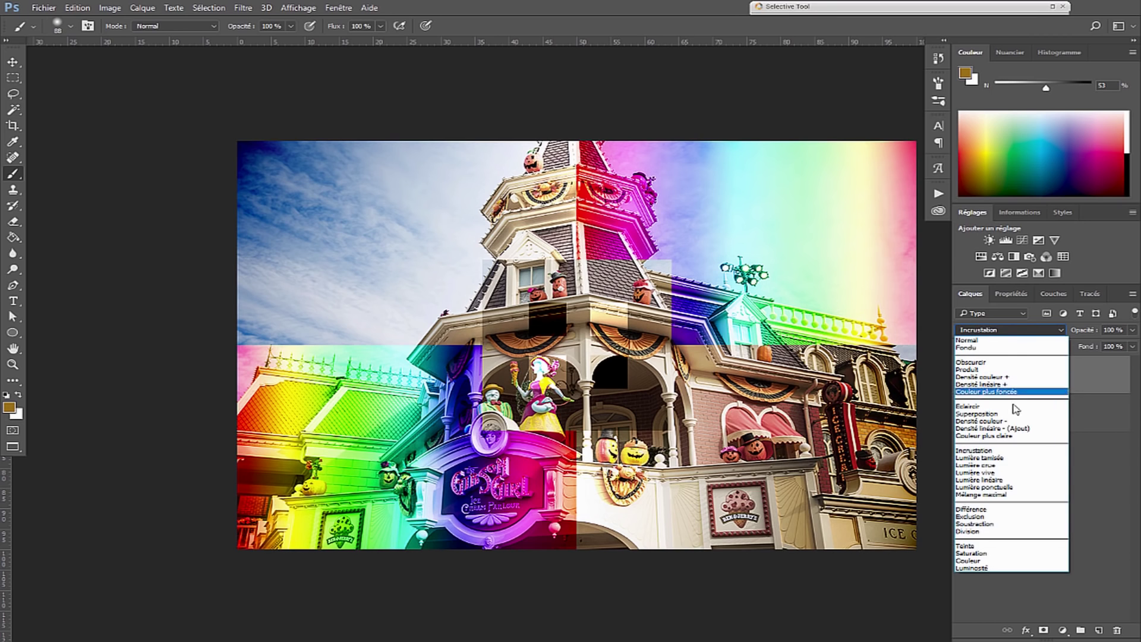
pyautogui.click(1004, 473)
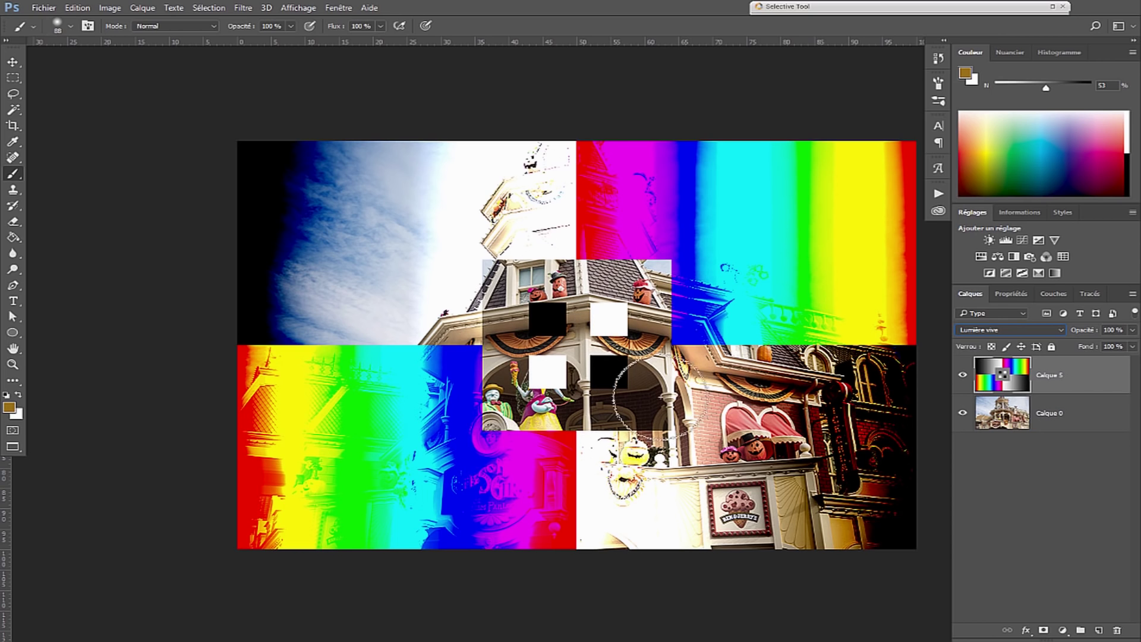
pyautogui.click(1011, 330)
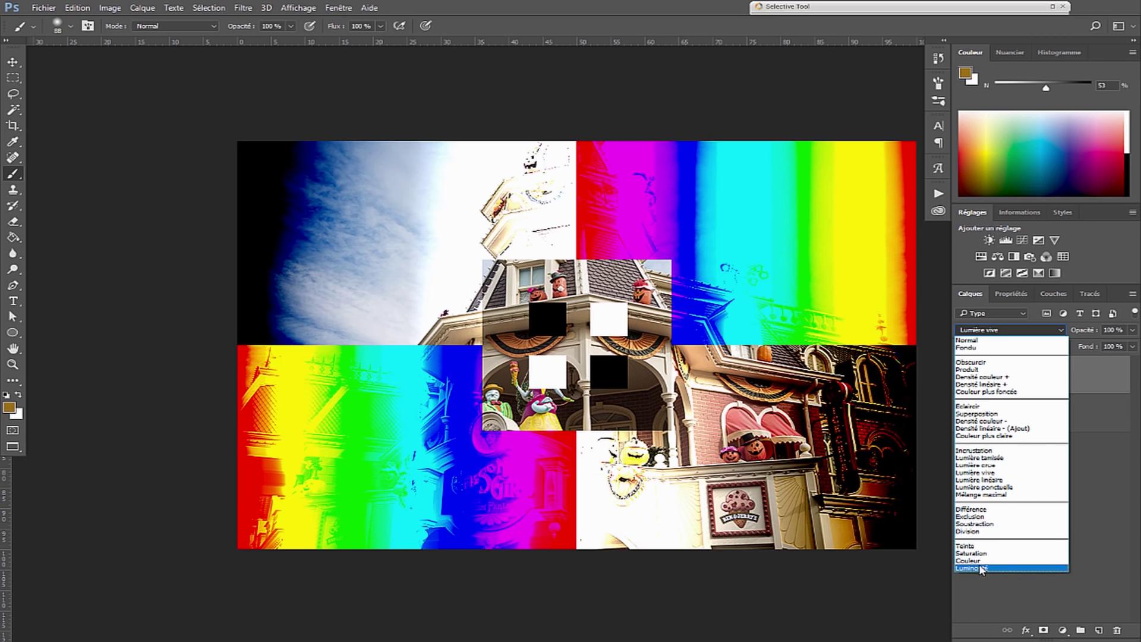
pyautogui.click(987, 340)
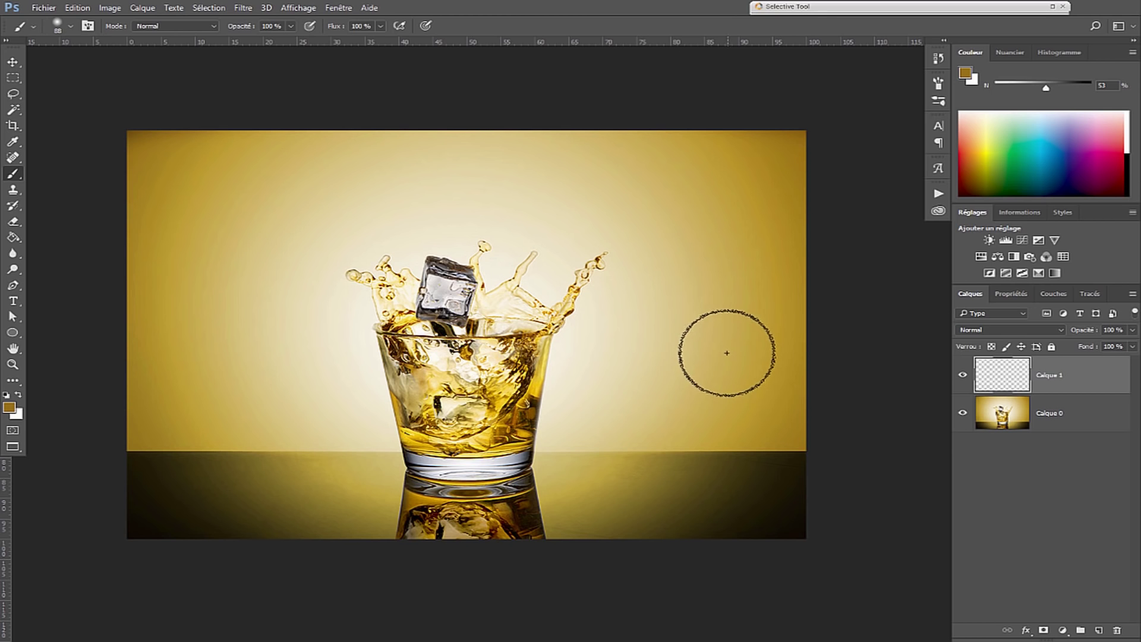
# - Brush golden brown over the glass base and ice cube on Calque 1 and set its blend mode to Incrustation
pyautogui.moveTo(420, 468)
pyautogui.mouseDown()
pyautogui.moveTo(484, 458)
pyautogui.moveTo(443, 452)
pyautogui.mouseUp()
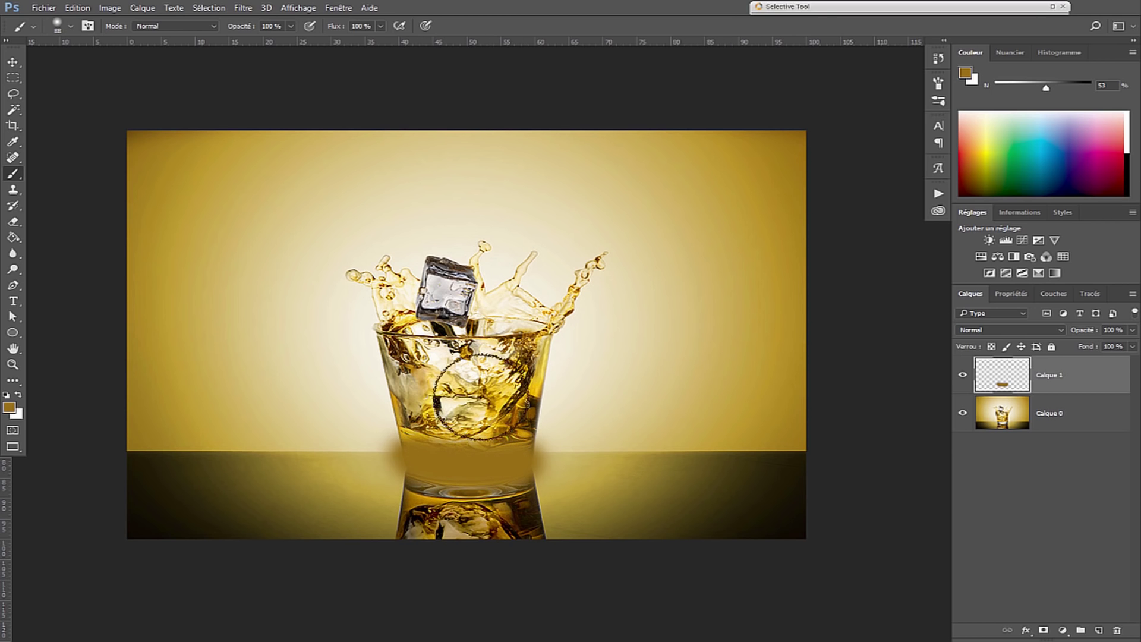
pyautogui.click(446, 289)
pyautogui.click(1010, 329)
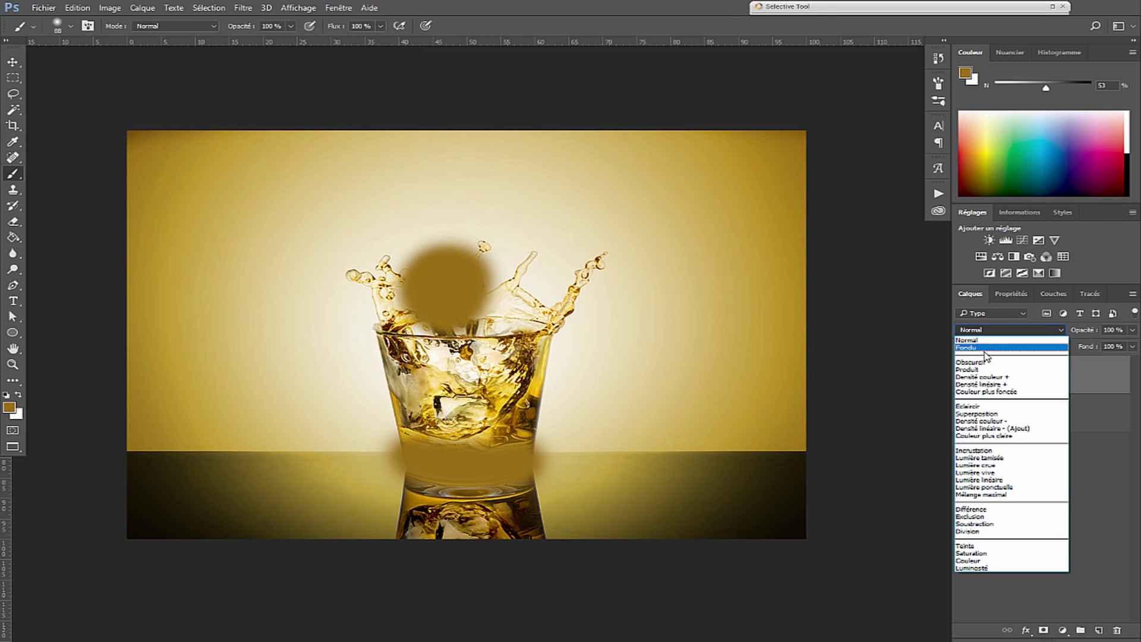
pyautogui.click(974, 451)
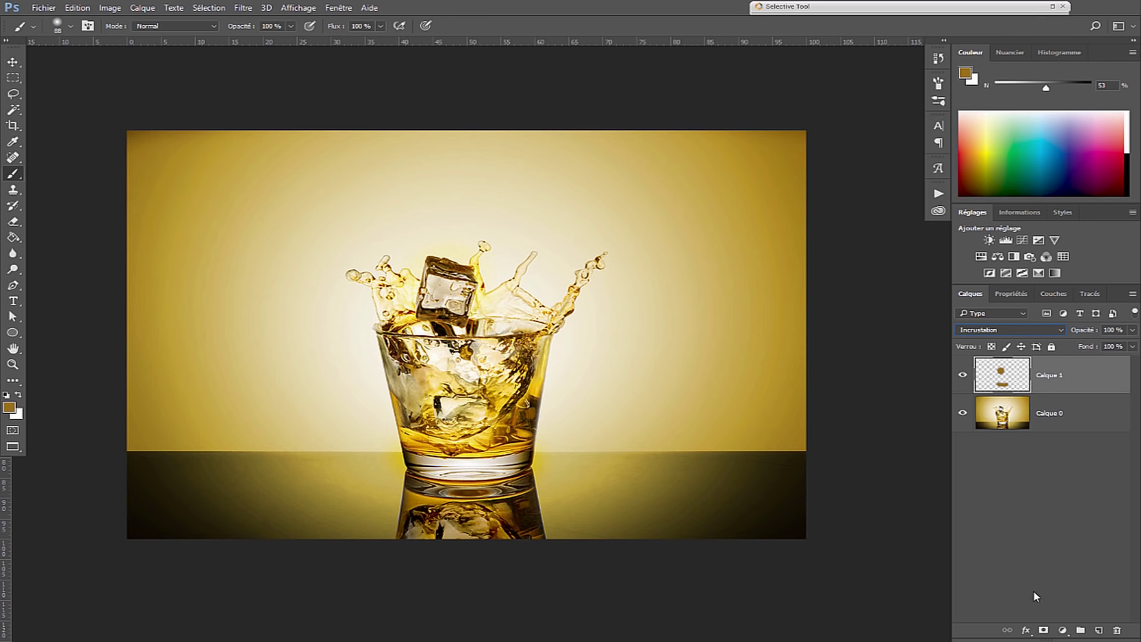
# - Add a layer mask to Calque 1, and create three empty layers above it gathered into one group
pyautogui.click(1044, 631)
pyautogui.press('g')
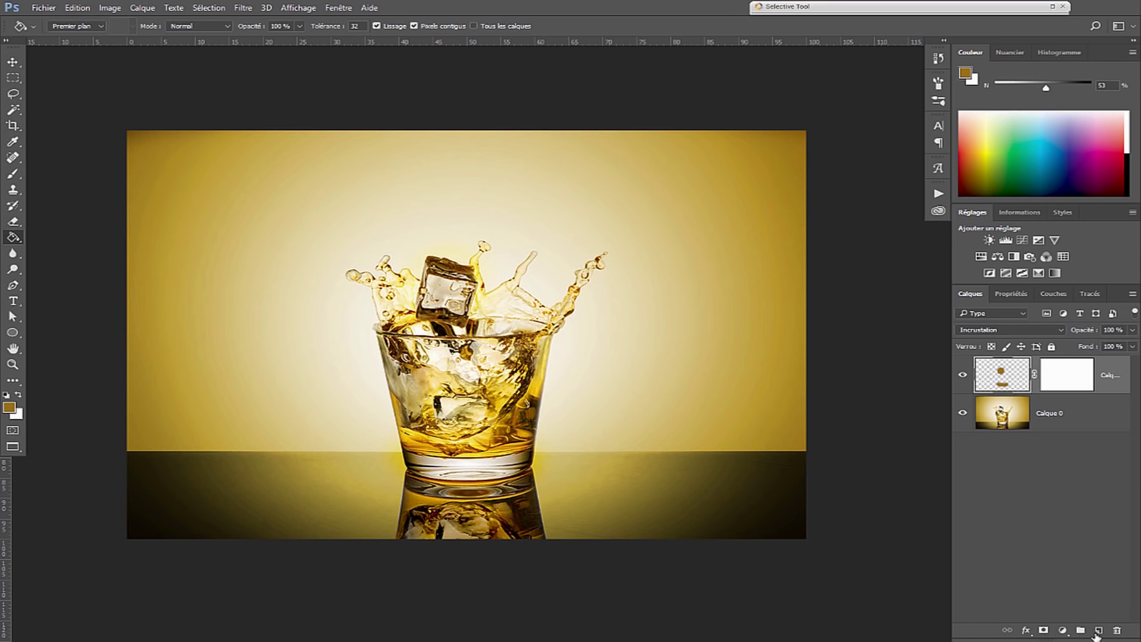
pyautogui.click(1100, 630)
pyautogui.click(1100, 630)
pyautogui.click(1100, 630)
pyautogui.keyDown('shift'); pyautogui.click(1070, 460); pyautogui.keyUp('shift')
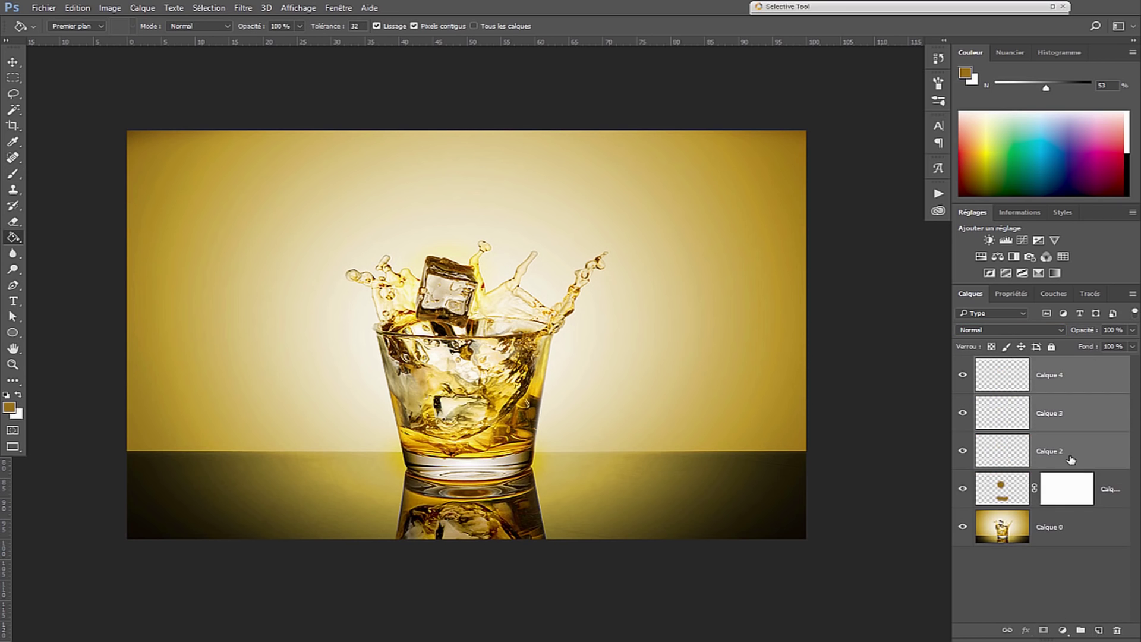
pyautogui.hotkey('ctrl', 'g')
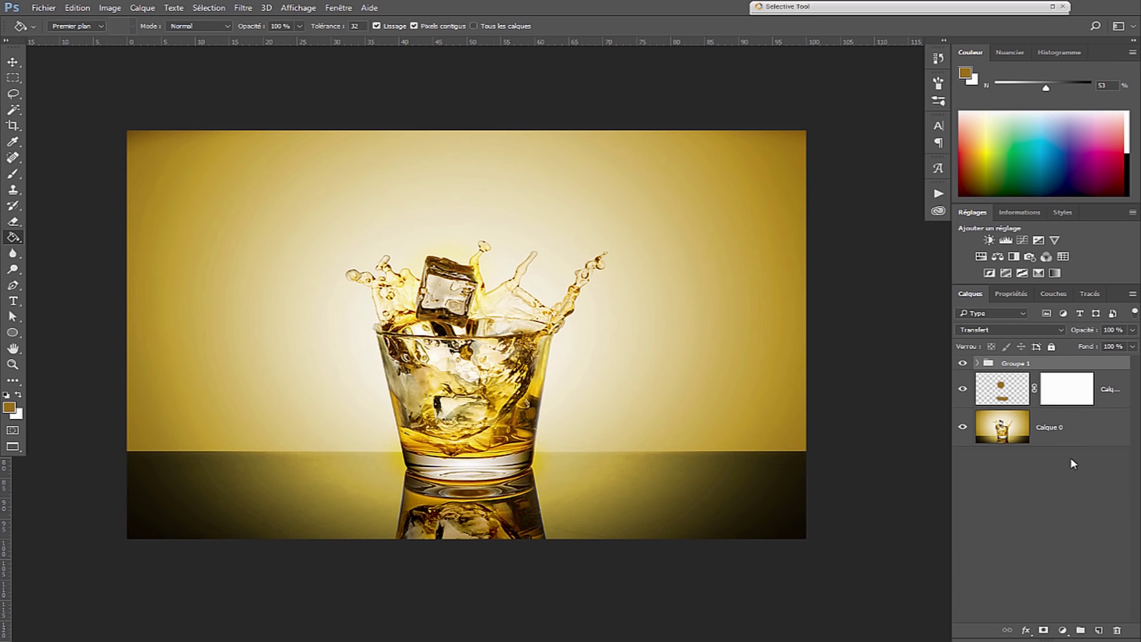
# - Delete the group of empty layers above Calque 1 and make Calque 1's mask active
pyautogui.click(1044, 632)
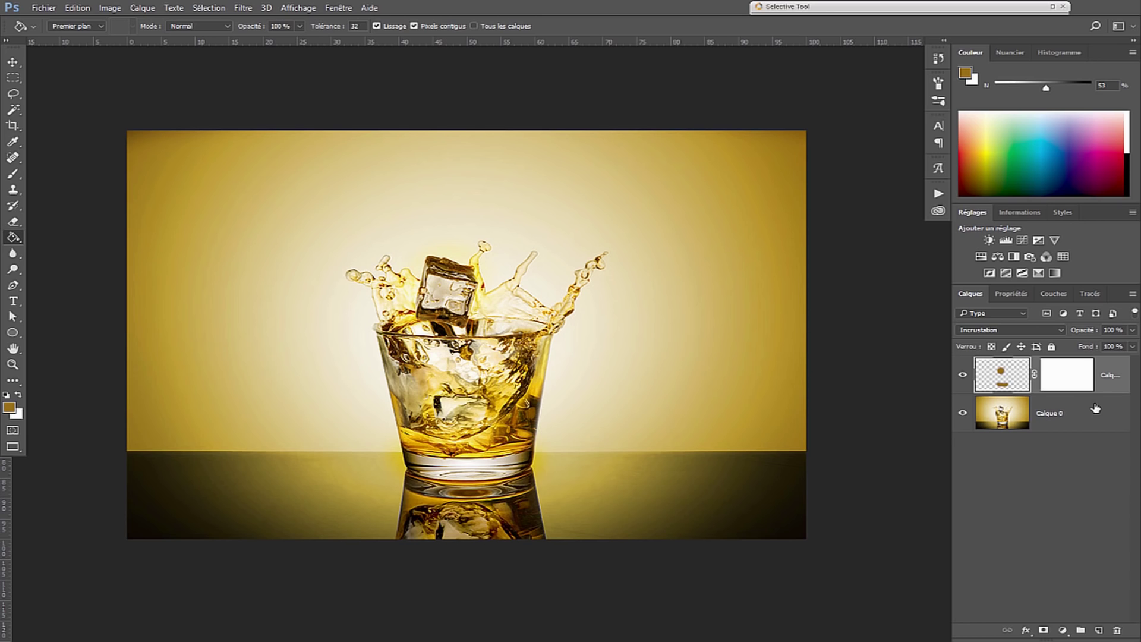
pyautogui.click(1065, 374)
pyautogui.press('d')
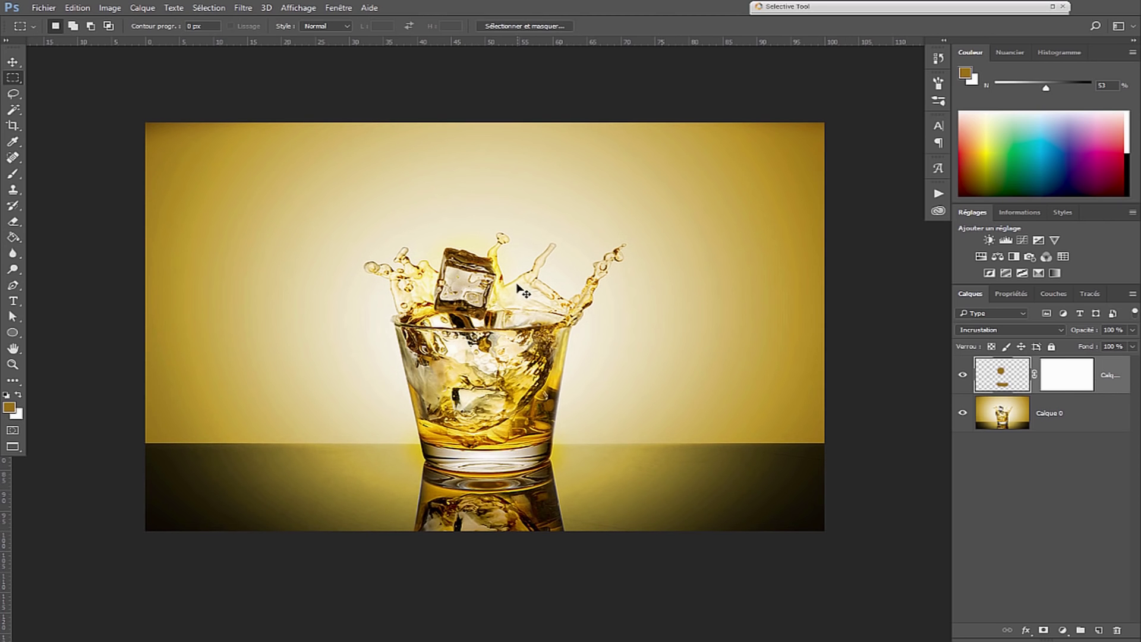
# - Paste the blue watch image as a new layer above Calque 1 and scale it down so the whole watch fits the canvas
pyautogui.hotkey('ctrl', 'v')
pyautogui.hotkey('ctrl', 't')
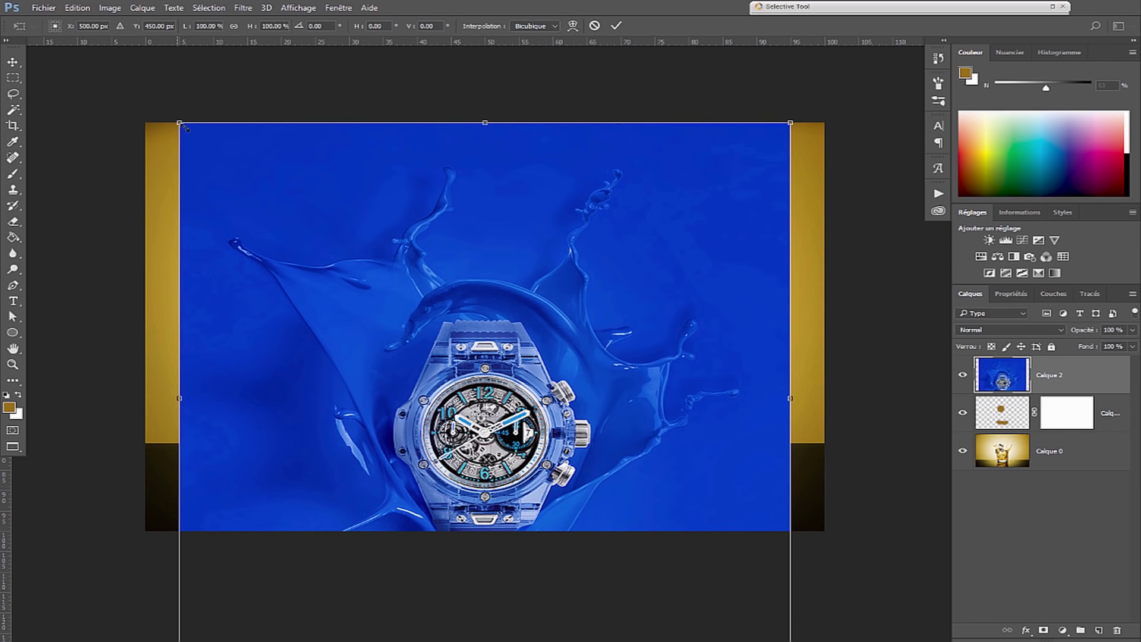
pyautogui.moveTo(181, 124); pyautogui.dragTo(344, 267)
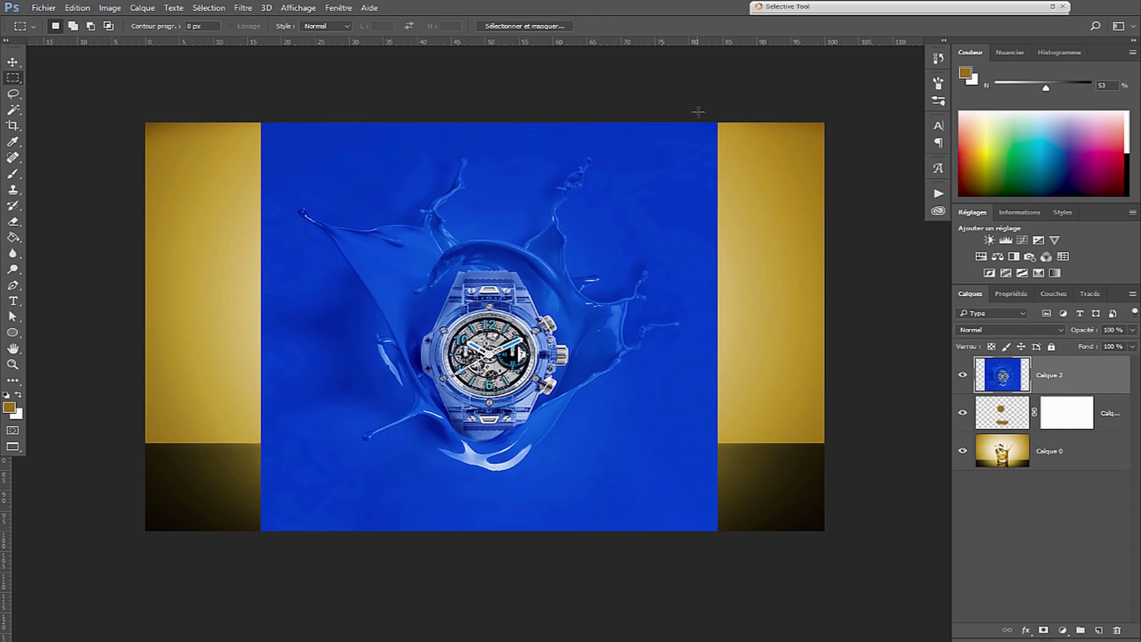
# - Select the uncovered strips on both sides of the watch image and fill them with matching blue background
pyautogui.moveTo(696, 119); pyautogui.dragTo(897, 549)
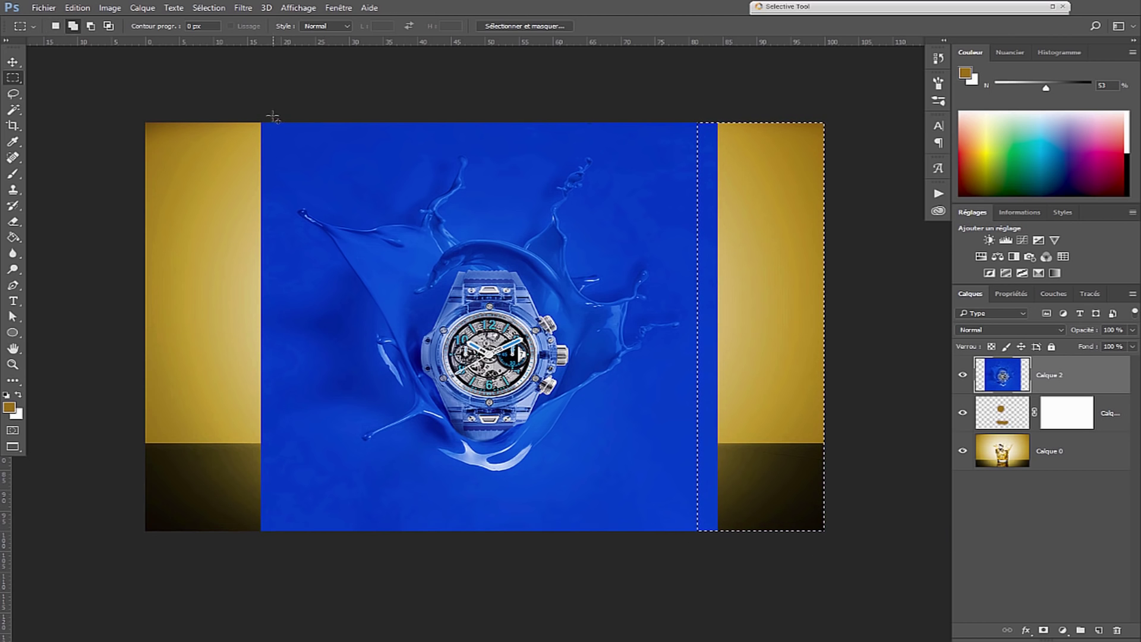
pyautogui.moveTo(272, 123); pyautogui.dragTo(46, 509)
pyautogui.hotkey('shift', 'F5')
pyautogui.click(682, 187)
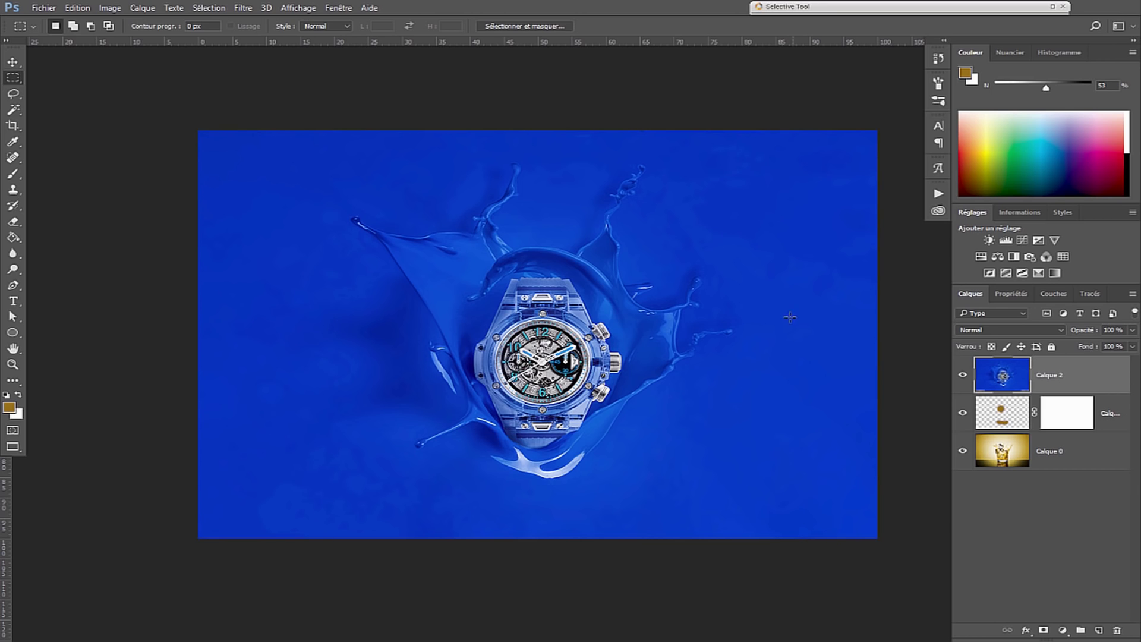
# - Add a layer mask to the watch layer Calque 2 and display the mask alone on the canvas
pyautogui.click(1043, 630)
pyautogui.hscroll(2, 780, 392)
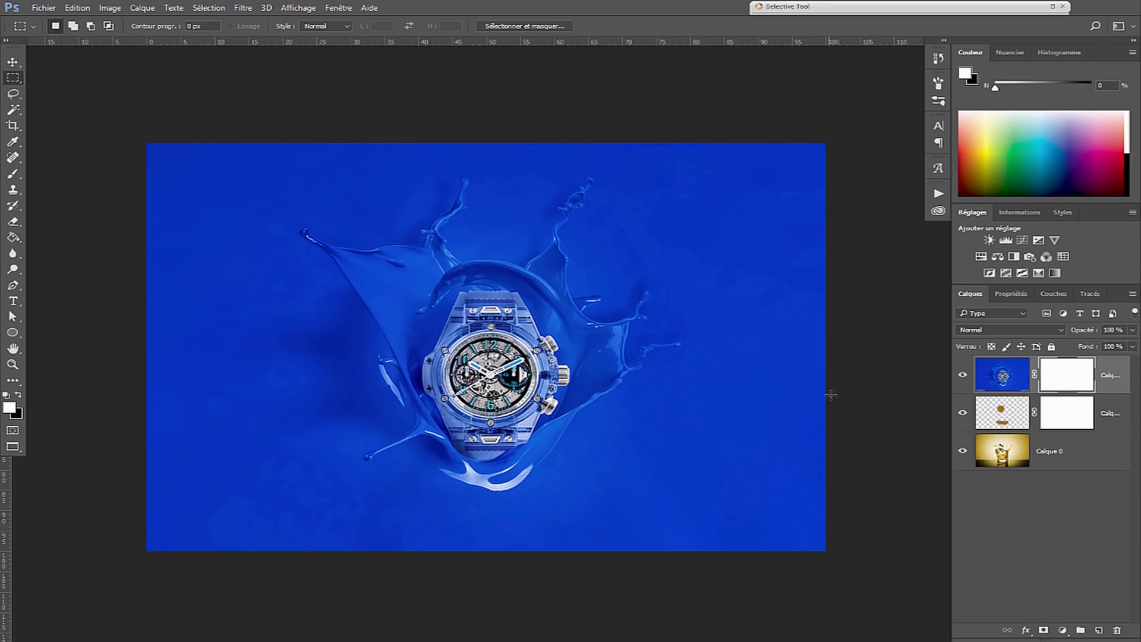
pyautogui.press('alt')
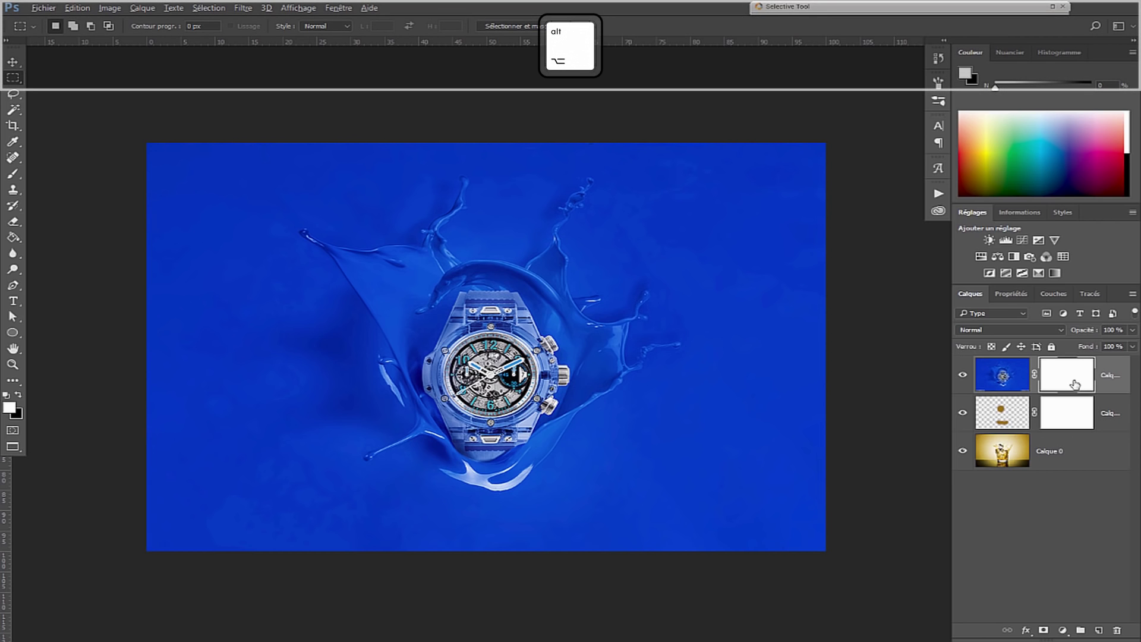
pyautogui.keyDown('alt'); pyautogui.click(1076, 385); pyautogui.keyUp('alt')
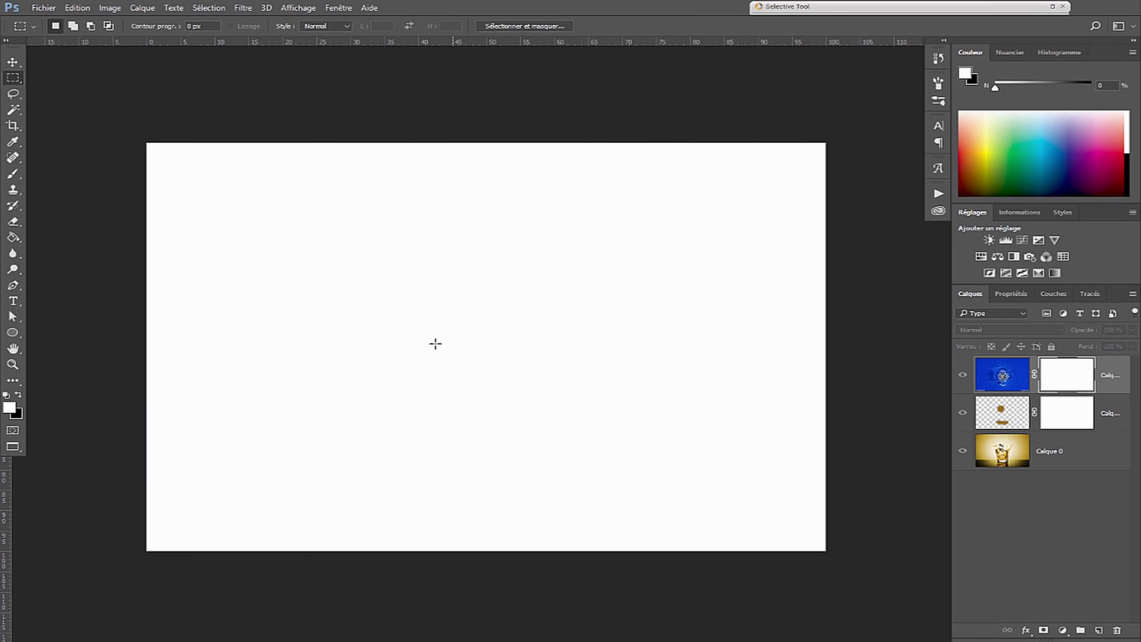
# - Try to choose the red c62a2a as the brush's foreground colour while editing Calque 2's mask
pyautogui.press('b')
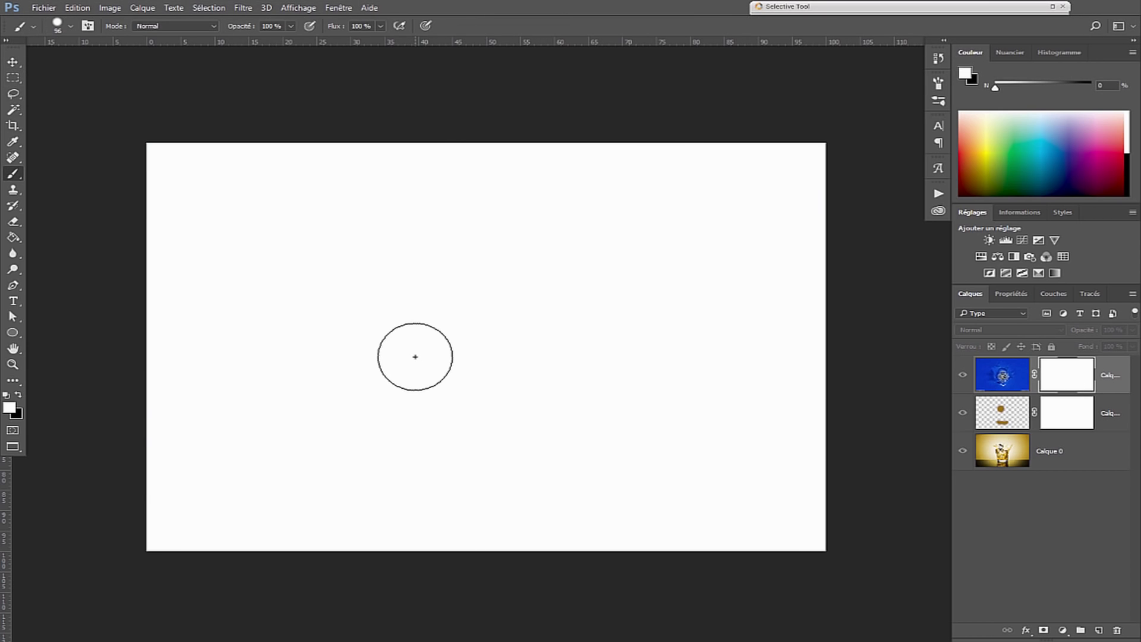
pyautogui.click(10, 408)
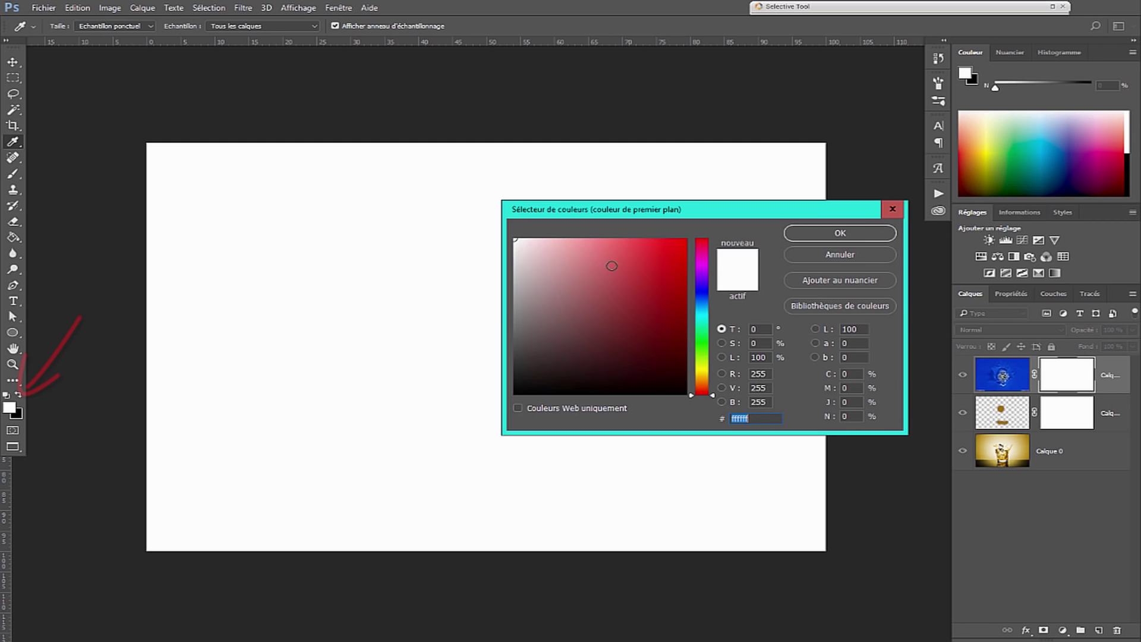
pyautogui.click(618, 264)
pyautogui.click(650, 274)
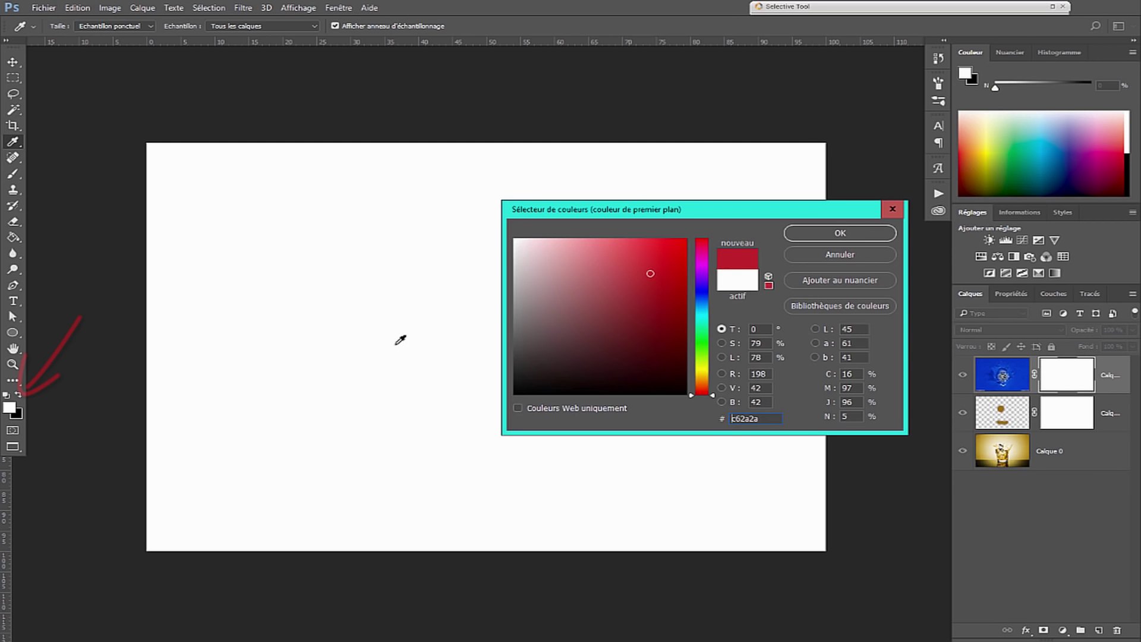
pyautogui.press('Return')
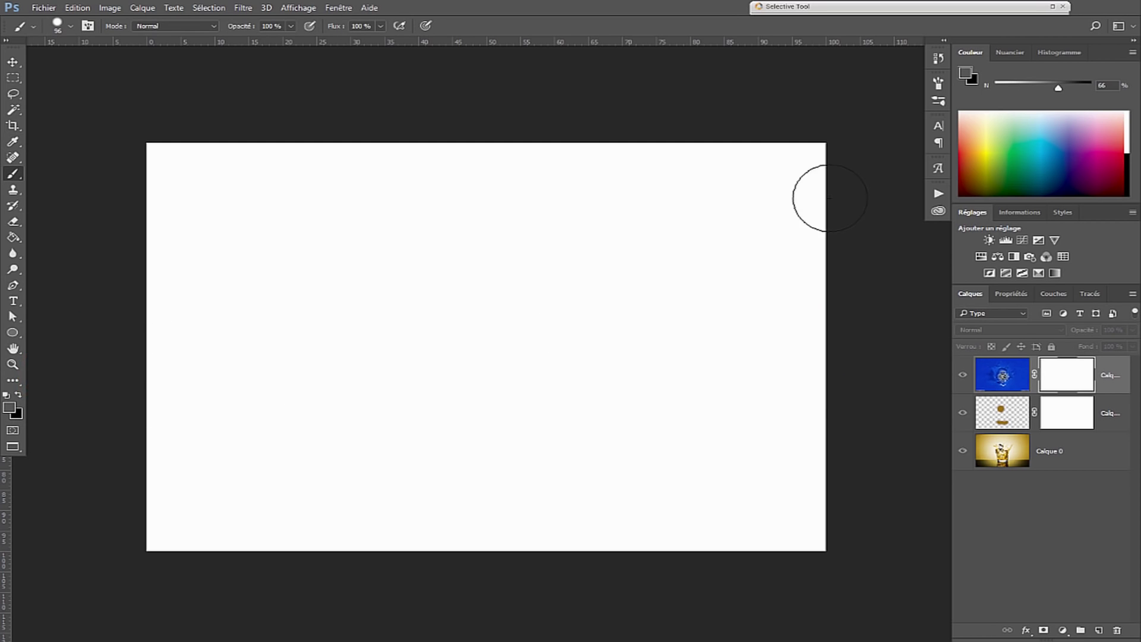
# - Try several hues from the colour spectrum as the painting colour for Calque 2's mask
pyautogui.click(1040, 150)
pyautogui.click(1039, 151)
pyautogui.click(1088, 129)
pyautogui.click(1100, 144)
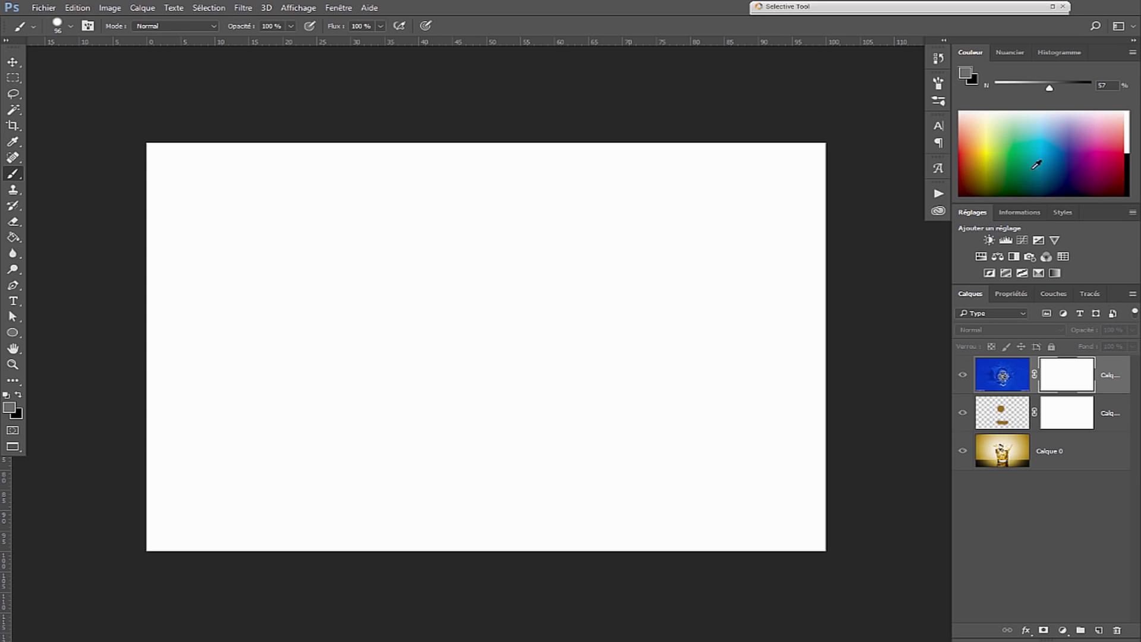
pyautogui.click(1028, 161)
pyautogui.click(994, 124)
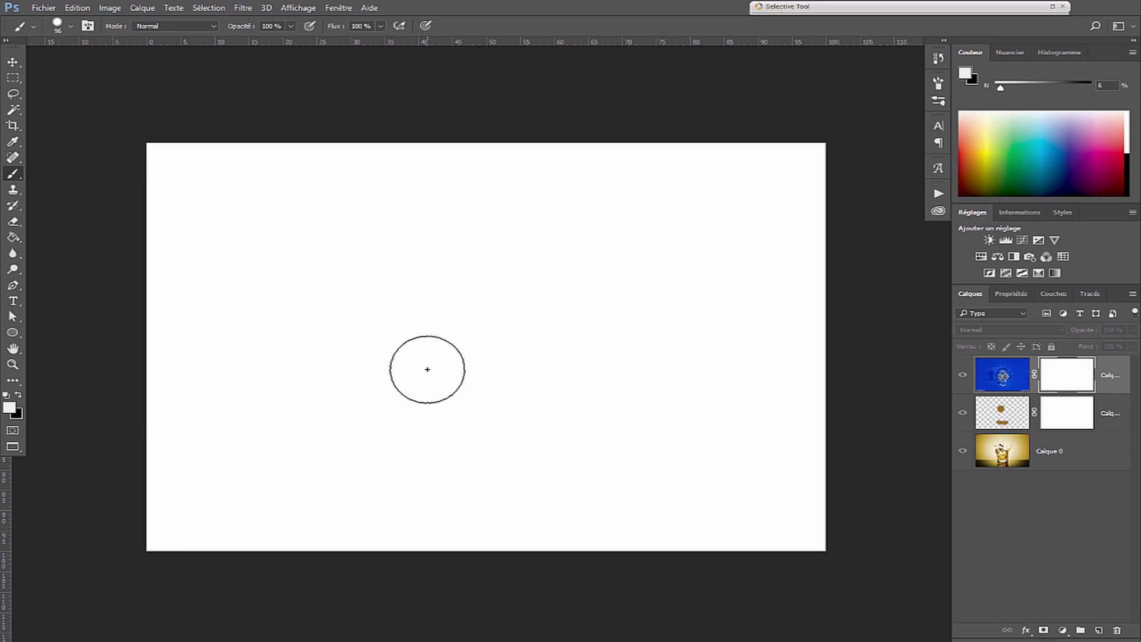
# - Enlarge the brush to 144 and paint a black spot on the left side of Calque 2's mask
pyautogui.press('x')
pyautogui.press(']')
pyautogui.press(']')
pyautogui.press(']')
pyautogui.press(']')
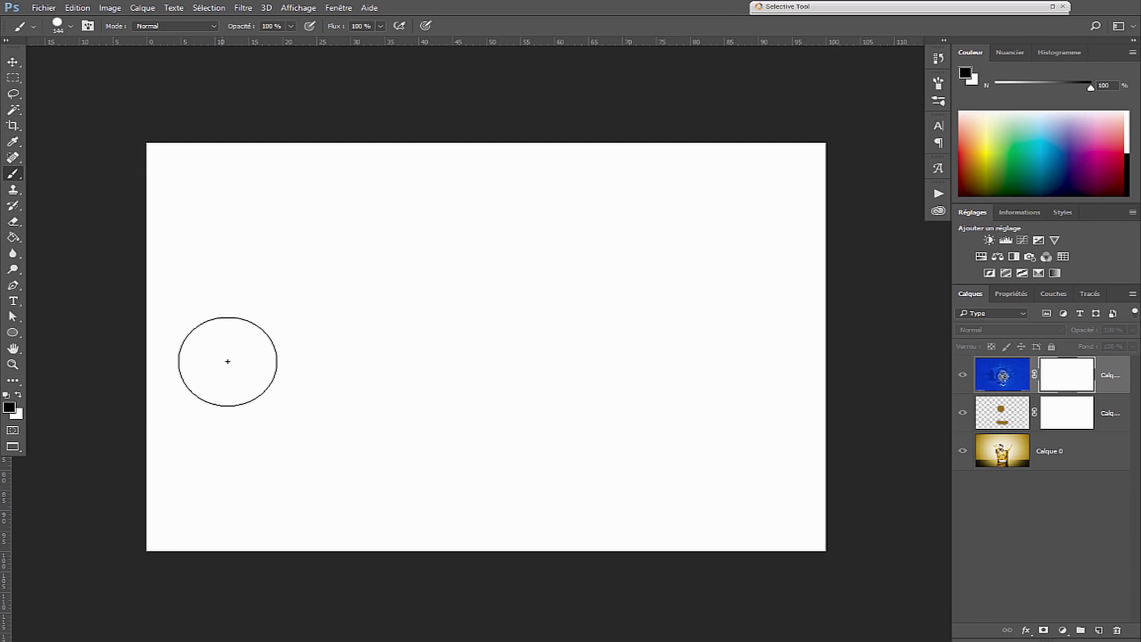
pyautogui.click(227, 356)
# - Set the foreground to 50% grey and paint a spot in the middle of Calque 2's mask
pyautogui.click(1107, 85)
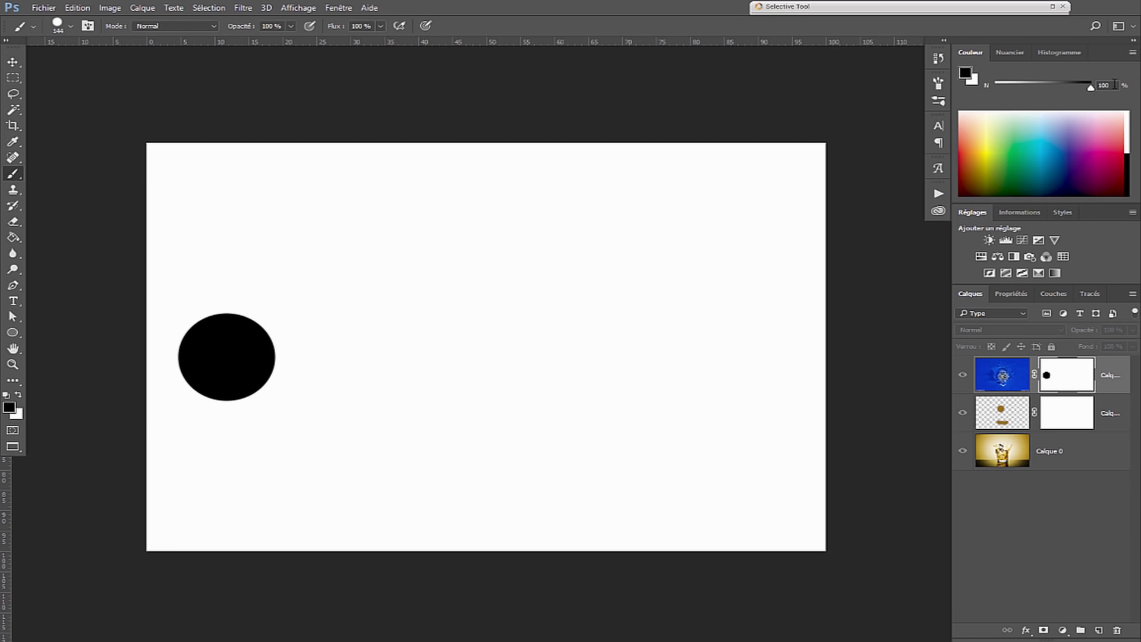
pyautogui.write('50')
pyautogui.press('Return')
pyautogui.click(505, 358)
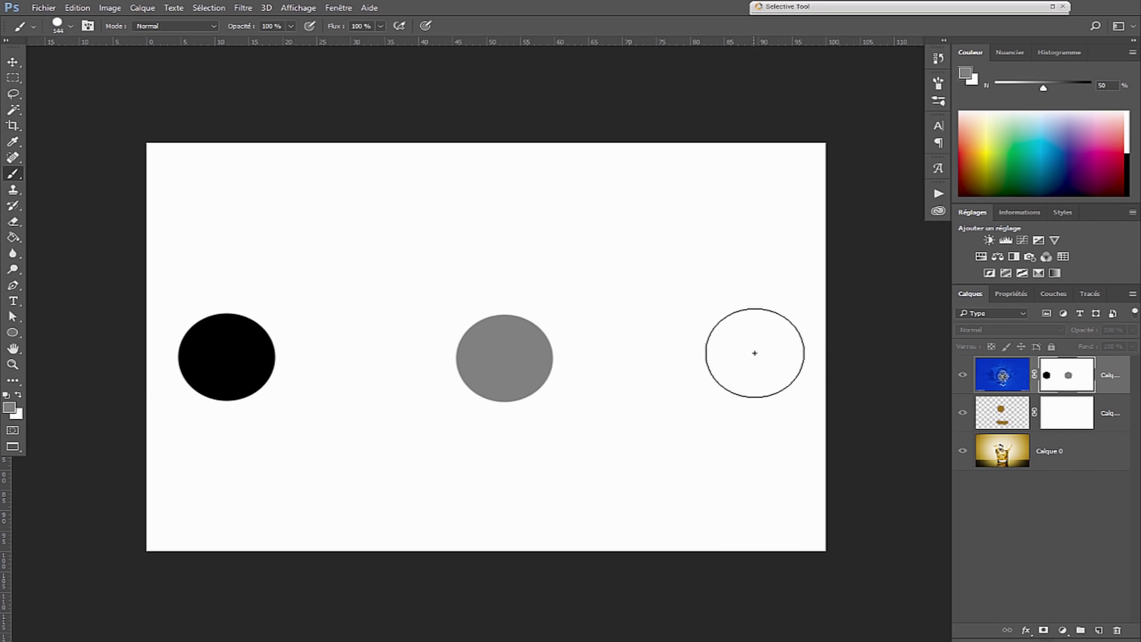
# - Paint a 70% grey spot between the two existing ones and a 30% grey spot on their right, and view the masked image
pyautogui.moveTo(1049, 87); pyautogui.dragTo(1062, 88)
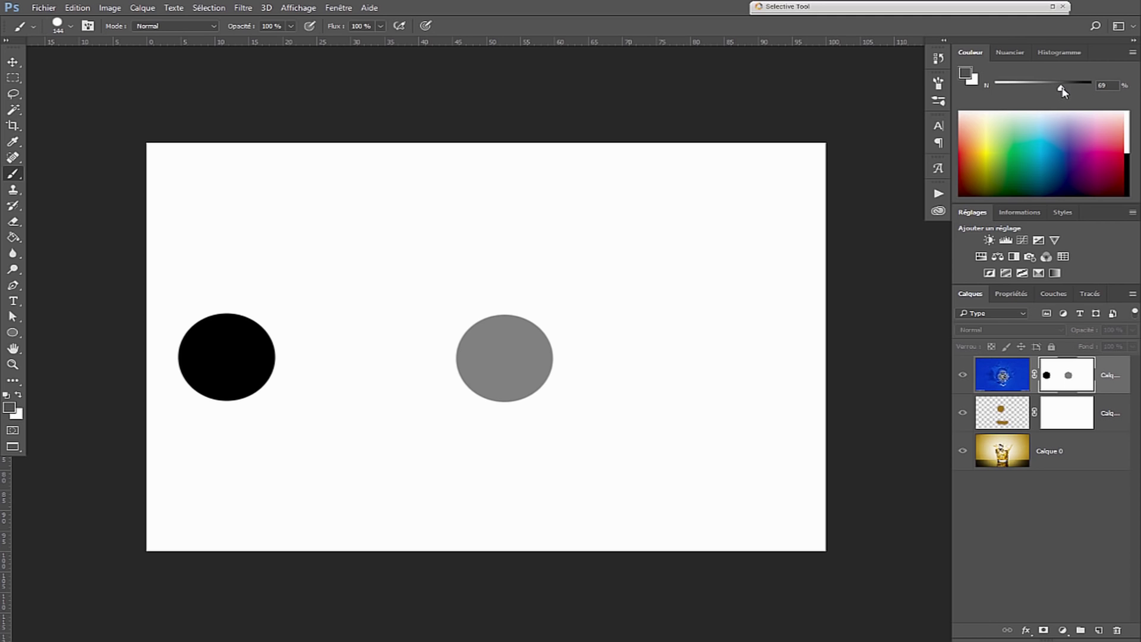
pyautogui.click(367, 360)
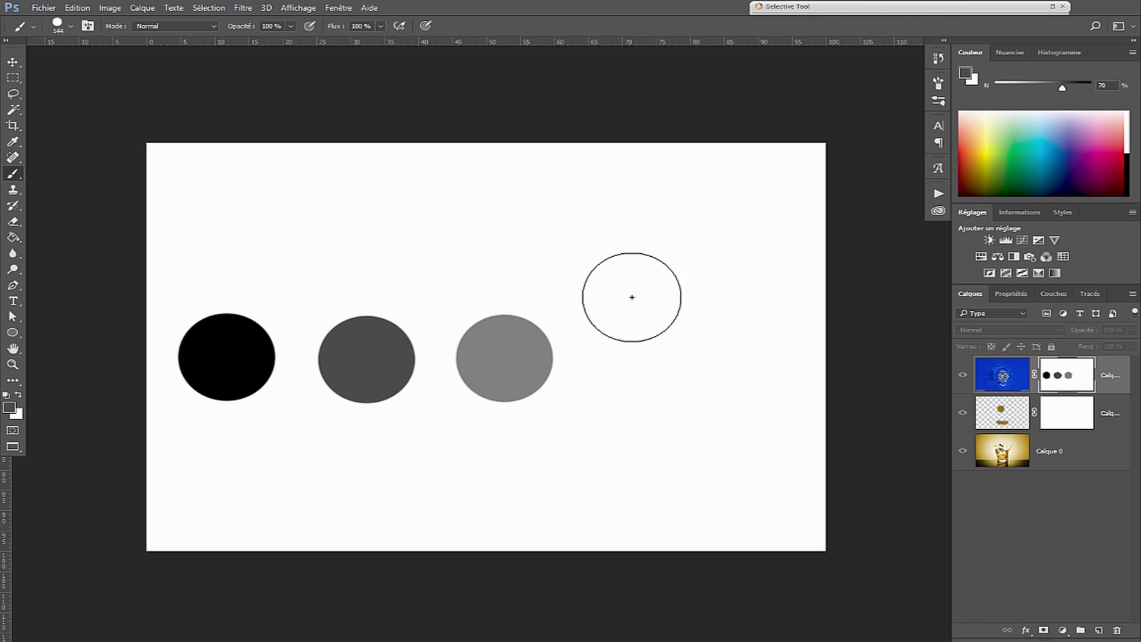
pyautogui.moveTo(1063, 88); pyautogui.dragTo(1024, 88)
pyautogui.click(668, 362)
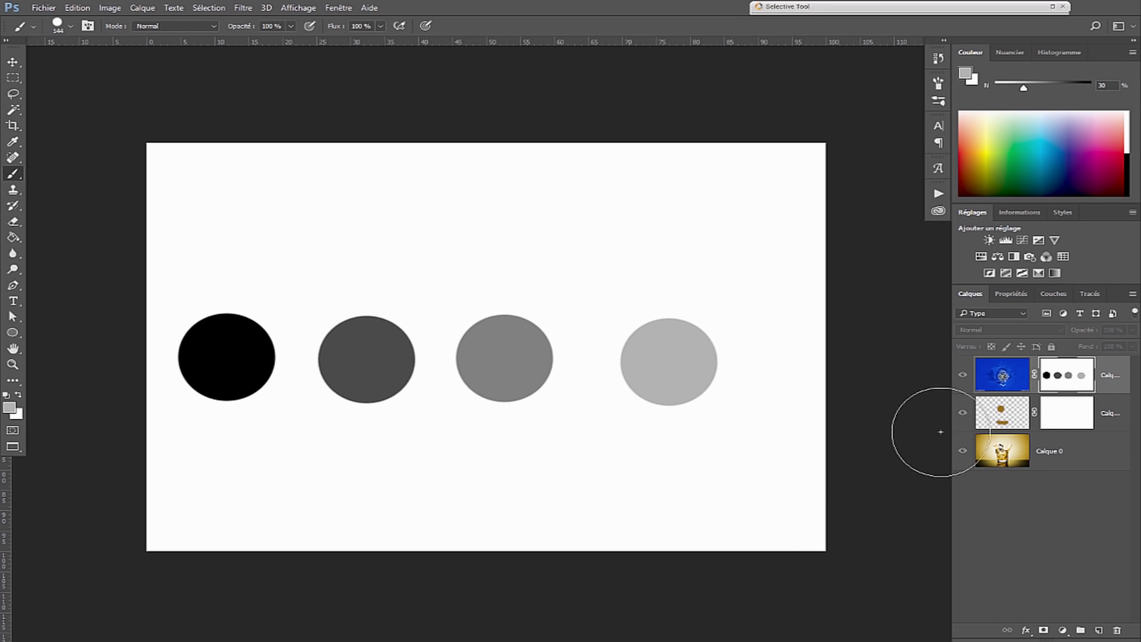
pyautogui.click(1007, 375)
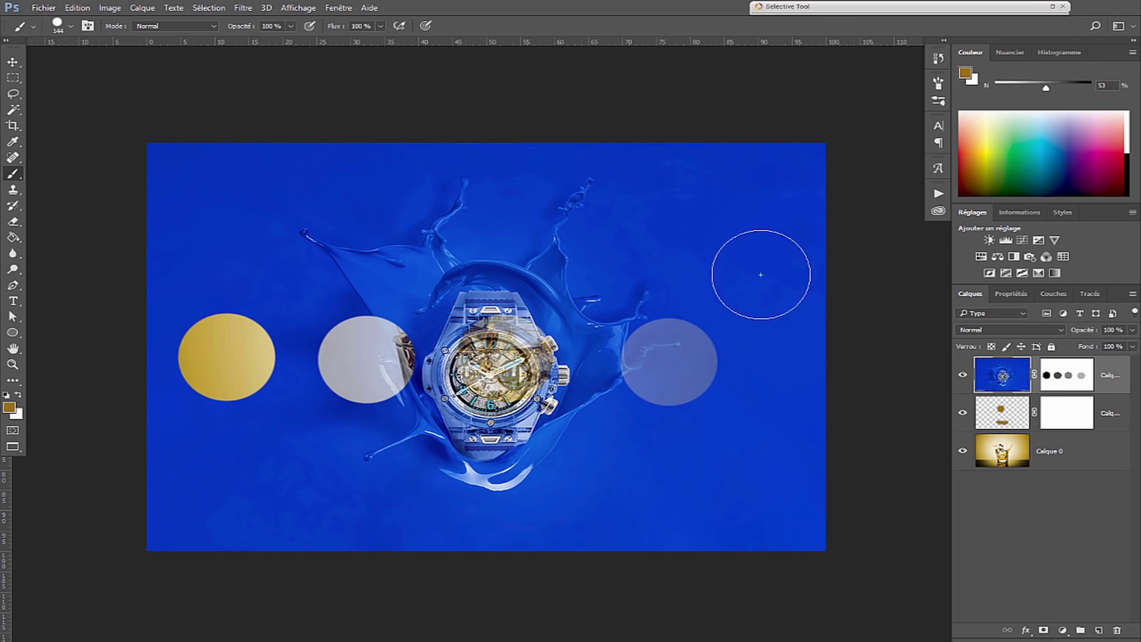
# - Display Calque 2's mask again and undo the four painted spots
pyautogui.keyDown('alt'); pyautogui.click(1062, 391); pyautogui.keyUp('alt')
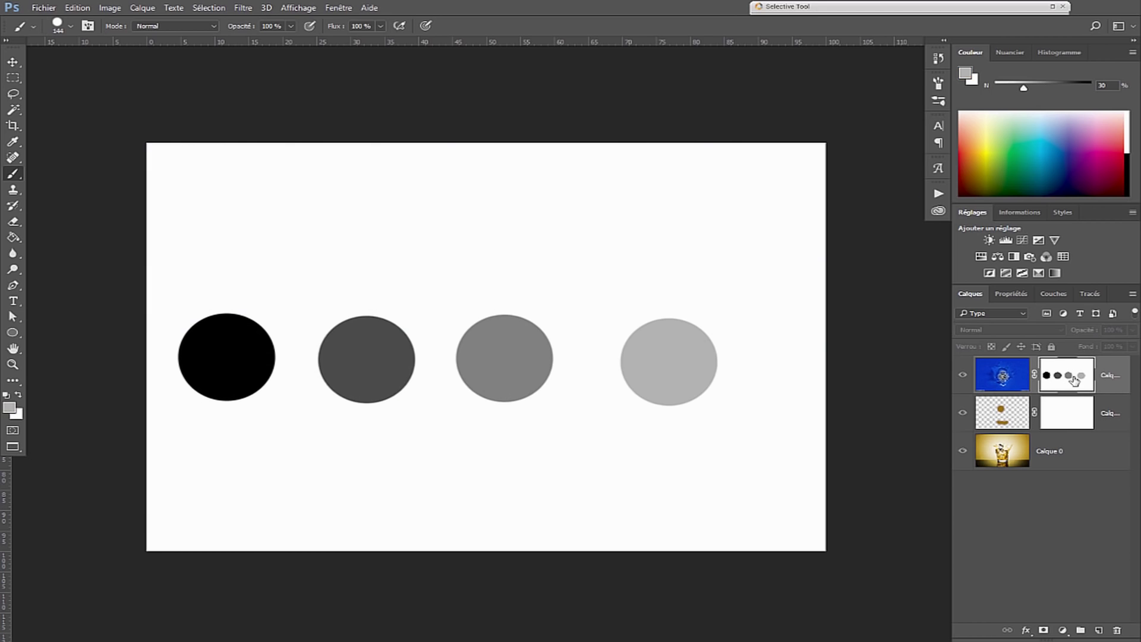
pyautogui.hotkey('ctrl', 'alt', 'z')
pyautogui.hotkey('ctrl', 'alt', 'z')
pyautogui.hotkey('ctrl', 'alt', 'z')
pyautogui.hotkey('ctrl', 'alt', 'z')
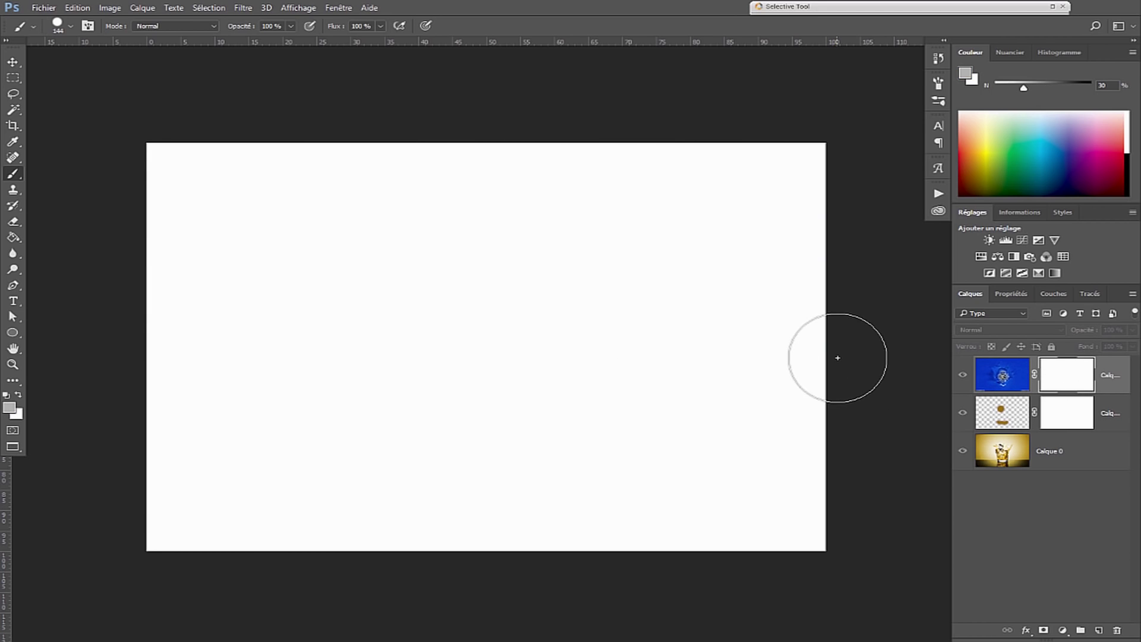
# - Fill three adjacent full-height strips from the left edge of Calque 2's mask with black, dark grey and 60% grey
pyautogui.press('m')
pyautogui.moveTo(146, 142); pyautogui.dragTo(250, 554)
pyautogui.hotkey('alt', 'BackSpace')
pyautogui.moveTo(251, 143); pyautogui.dragTo(359, 552)
pyautogui.hotkey('alt', 'BackSpace')
pyautogui.hotkey('ctrl', 'd')
pyautogui.moveTo(358, 143); pyautogui.dragTo(470, 553)
pyautogui.write('60g')
pyautogui.click(453, 307)
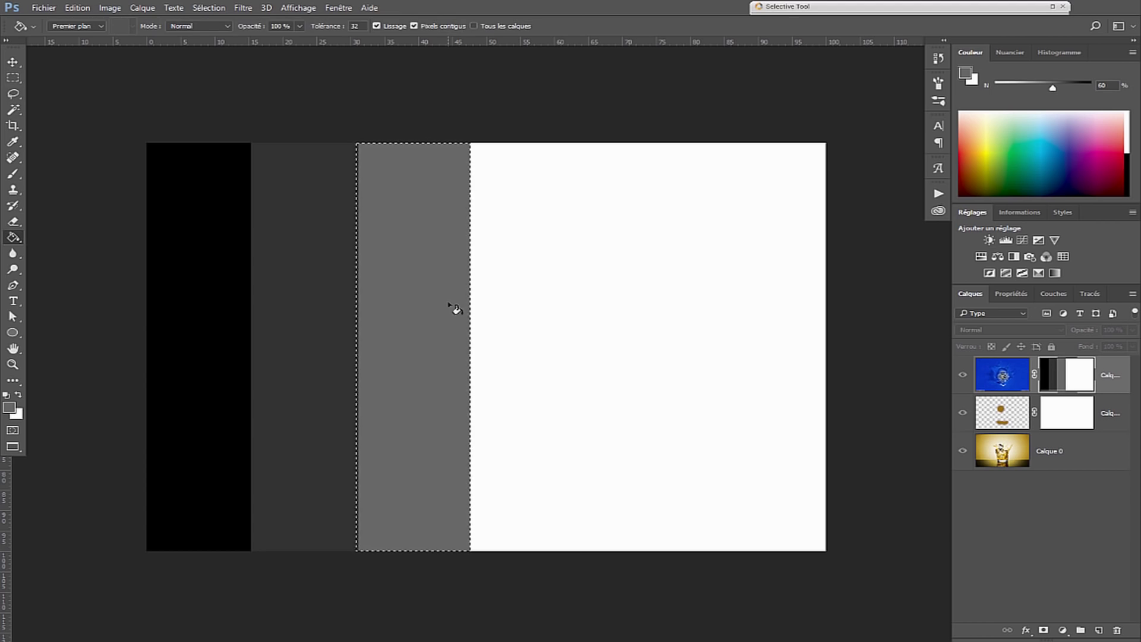
# - Fill the next two full-height strips of the mask with 40% and 20% grey, keeping the last strip white
pyautogui.moveTo(470, 142); pyautogui.dragTo(589, 553)
pyautogui.doubleClick(1104, 86)
pyautogui.write('40')
pyautogui.click(529, 309)
pyautogui.hotkey('alt', 'BackSpace')
pyautogui.hotkey('ctrl', 'd')
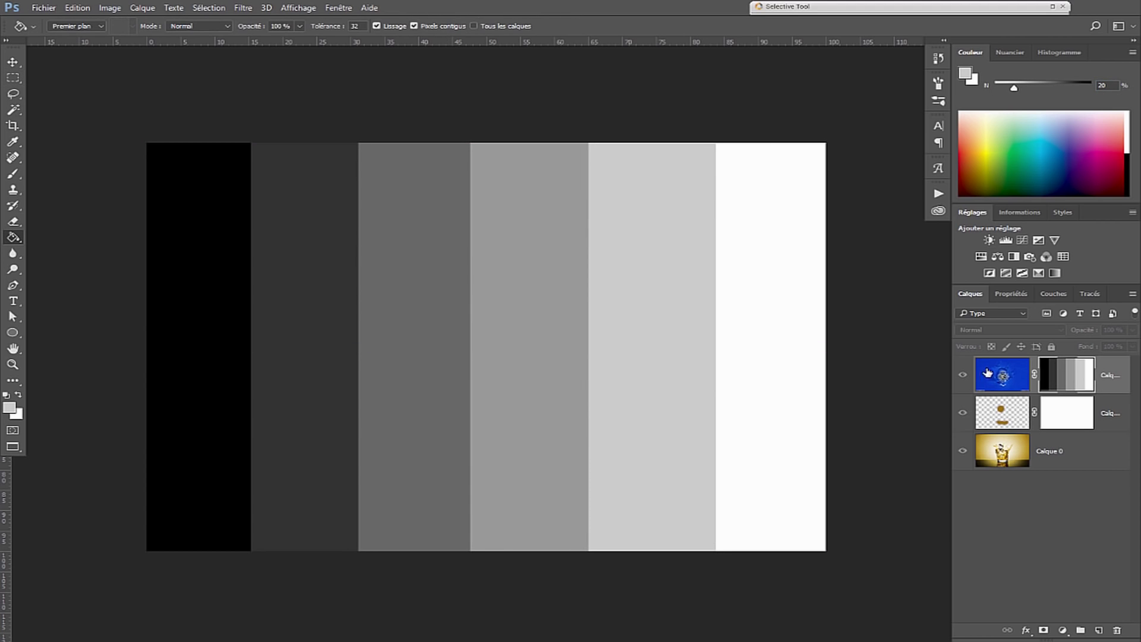
# - View the watch image through its striped mask, and delete Calque 2
pyautogui.click(1005, 376)
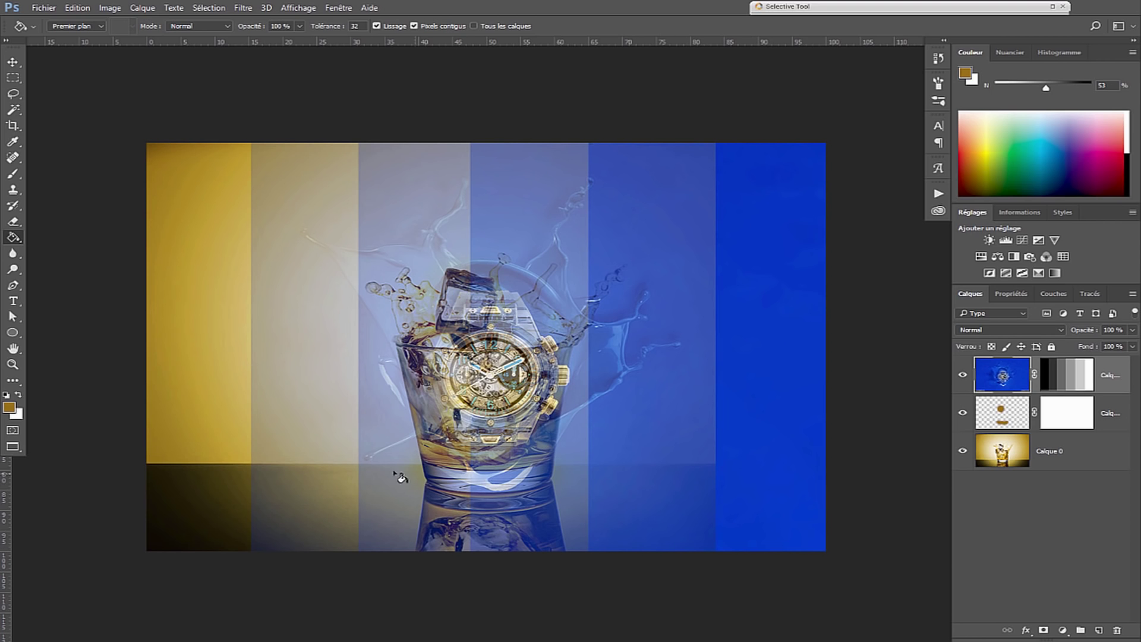
pyautogui.click(963, 375)
pyautogui.moveTo(1003, 374); pyautogui.dragTo(1116, 629)
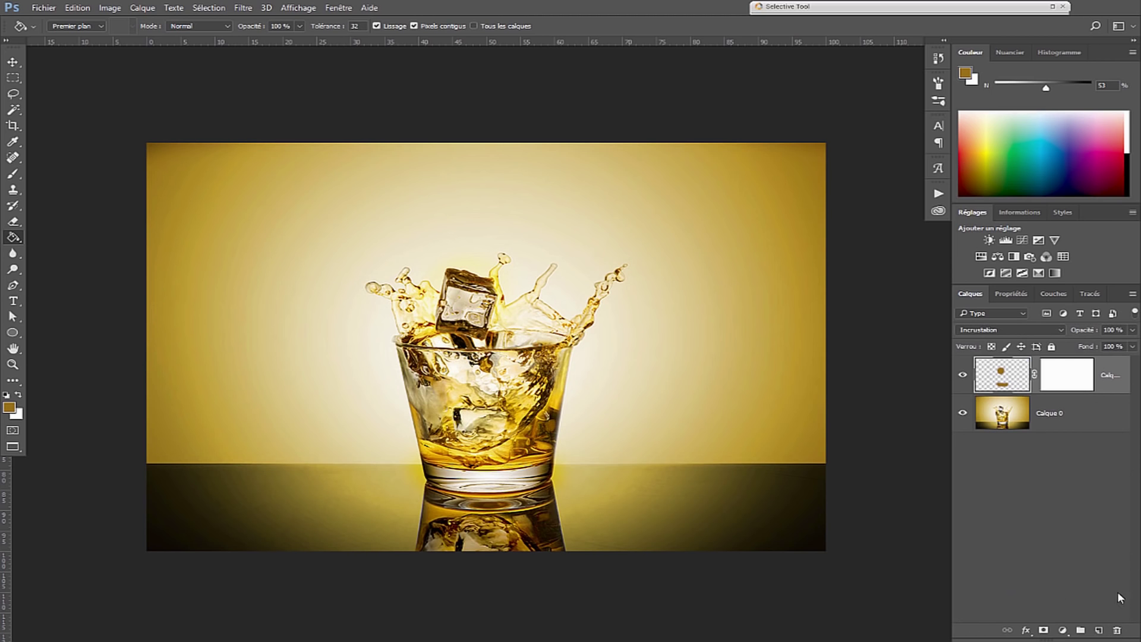
# - Set Calque 1 to Normal blending at 80% opacity and prepare a black brush at 10% flow on its mask, zoomed on the ice cube
pyautogui.click(1005, 330)
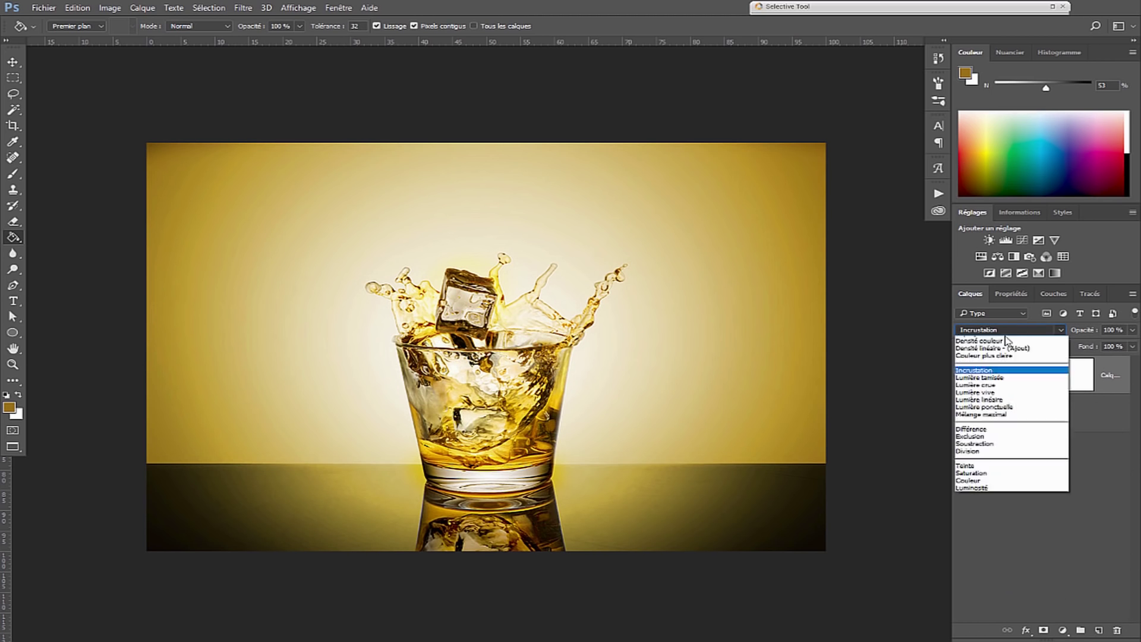
pyautogui.click(969, 340)
pyautogui.click(1073, 376)
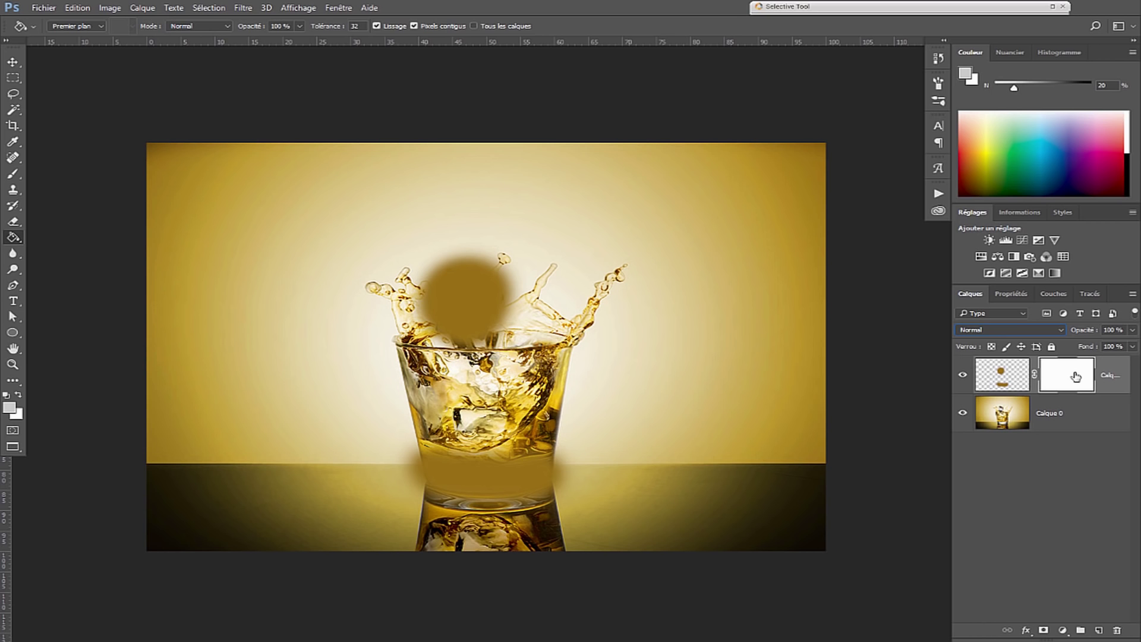
pyautogui.press('b')
pyautogui.press('d')
pyautogui.press('z')
pyautogui.moveTo(504, 301); pyautogui.dragTo(588, 305)
pyautogui.moveTo(1088, 332); pyautogui.dragTo(1074, 333)
pyautogui.hotkey('shift', '1')
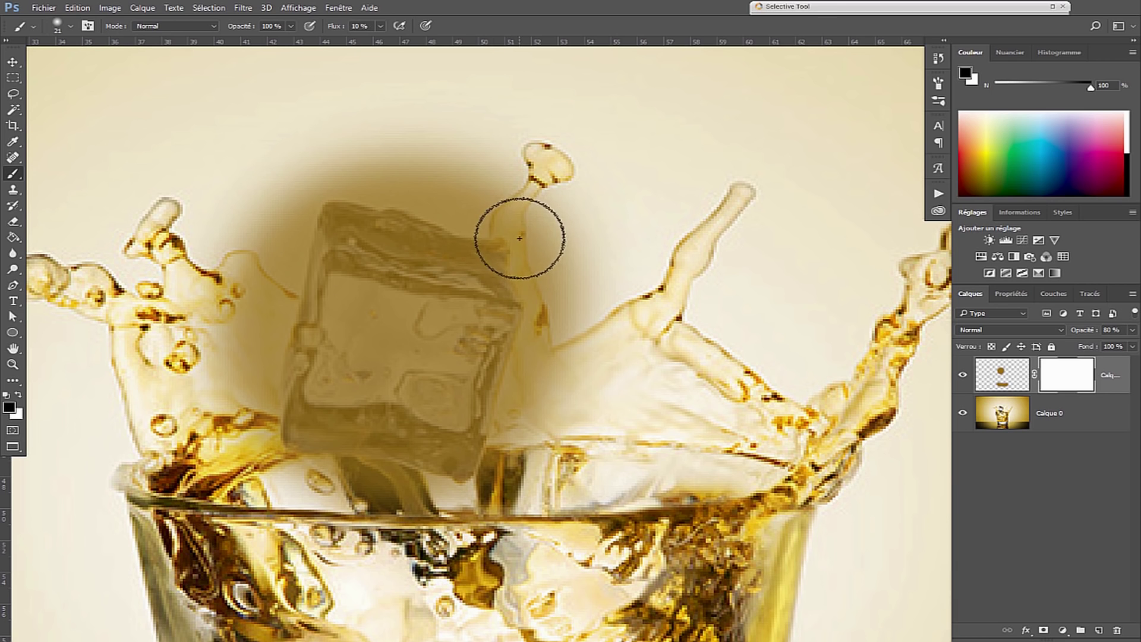
# - Paint black on Calque 1's mask to hide the brown spill around the top of the ice cube
pyautogui.moveTo(581, 249); pyautogui.dragTo(597, 250)
pyautogui.moveTo(526, 201); pyautogui.dragTo(528, 189)
pyautogui.moveTo(428, 166); pyautogui.dragTo(365, 173)
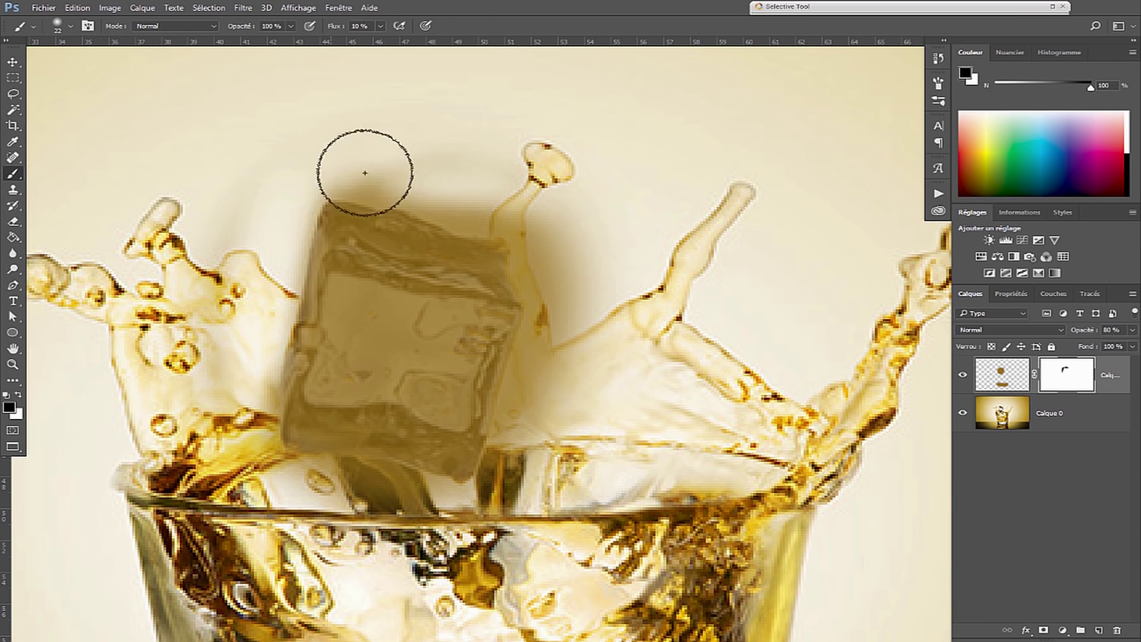
# - Brush black across the ice cube on the mask, restore the cube with white, and clear the remaining spill beside it
pyautogui.moveTo(454, 107)
pyautogui.mouseDown()
pyautogui.moveTo(422, 311)
pyautogui.moveTo(430, 155)
pyautogui.moveTo(476, 499)
pyautogui.mouseUp()
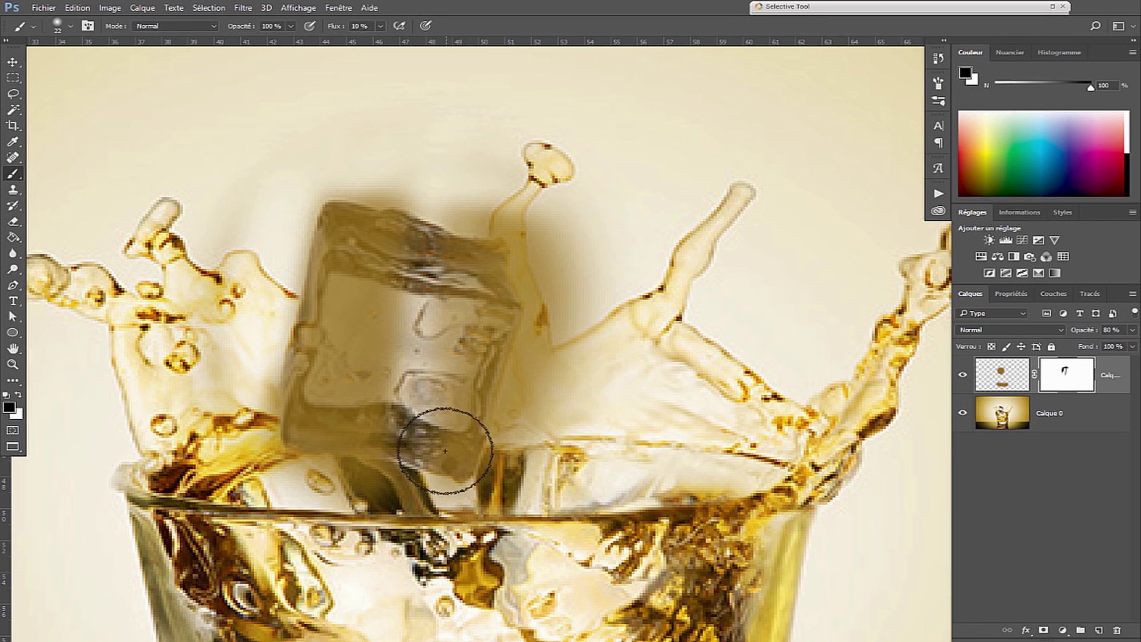
pyautogui.press('x')
pyautogui.moveTo(429, 431)
pyautogui.mouseDown()
pyautogui.moveTo(395, 331)
pyautogui.moveTo(402, 319)
pyautogui.moveTo(400, 395)
pyautogui.moveTo(424, 433)
pyautogui.moveTo(412, 259)
pyautogui.moveTo(454, 173)
pyautogui.moveTo(523, 214)
pyautogui.mouseUp()
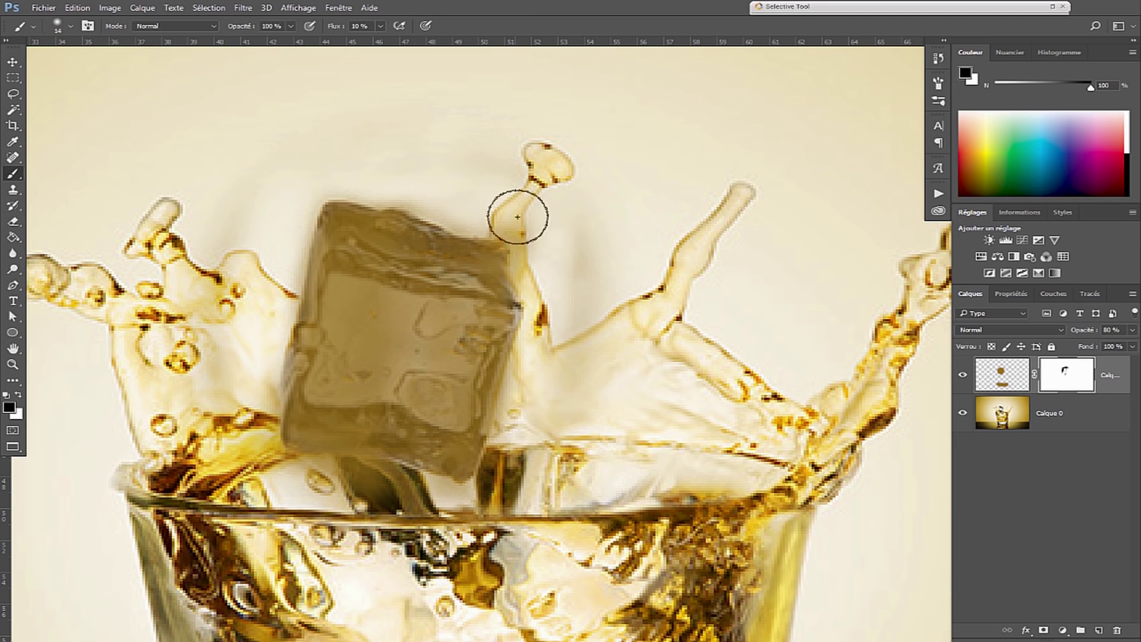
# - Mask out the brown spill around the glass base, and set Calque 1 to Incrustation at 90% opacity
pyautogui.press('x')
pyautogui.press('z')
pyautogui.moveTo(773, 419)
pyautogui.mouseDown()
pyautogui.moveTo(710, 418)
pyautogui.moveTo(749, 417)
pyautogui.mouseUp()
pyautogui.press('b')
pyautogui.moveTo(1085, 331)
pyautogui.mouseDown()
pyautogui.moveTo(1139, 331)
pyautogui.moveTo(1083, 333)
pyautogui.mouseUp()
pyautogui.click(1053, 334)
pyautogui.click(1003, 454)
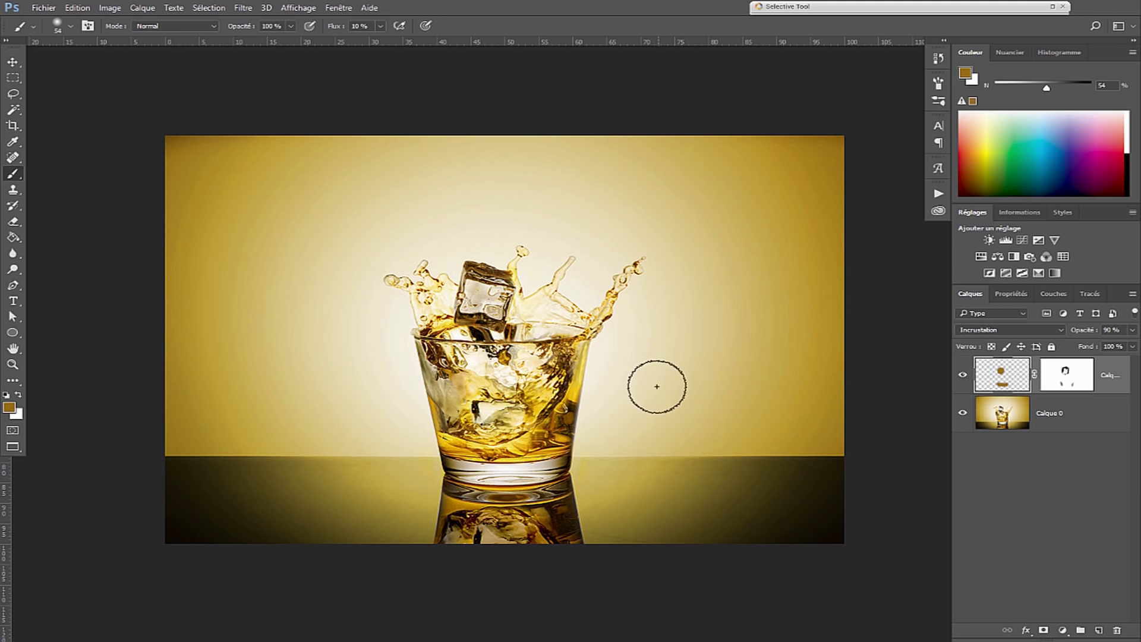
# - Add a new layer above Calque 1 and fill it with the dark olive-brown sampled from the tabletop's edge
pyautogui.hotkey('ctrl', 'shift', 'alt', 'n')
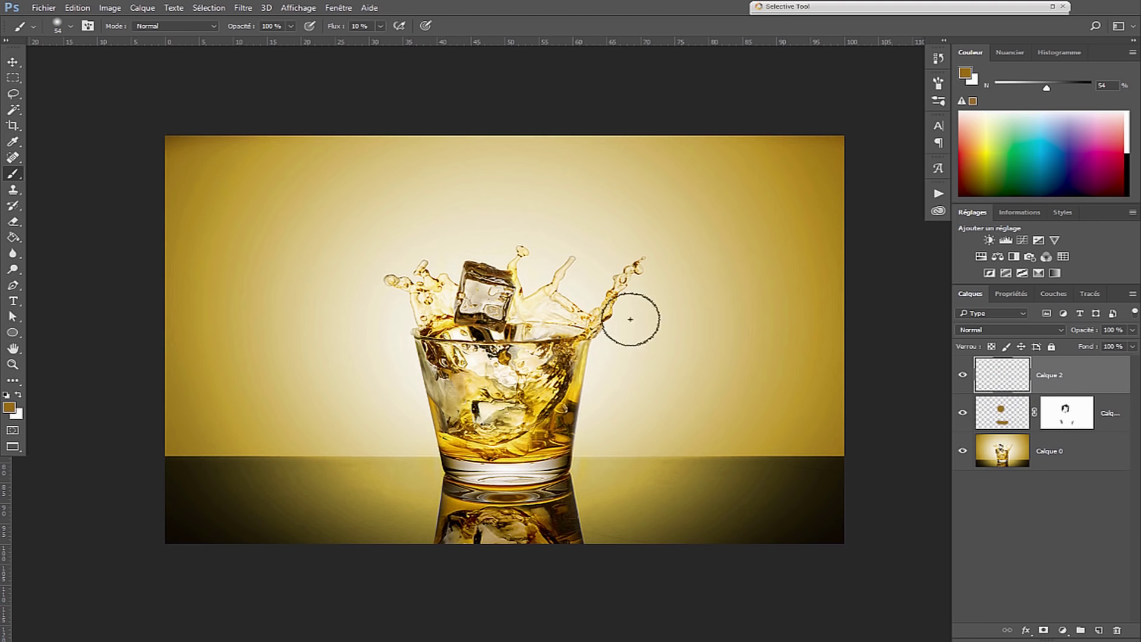
pyautogui.press('g')
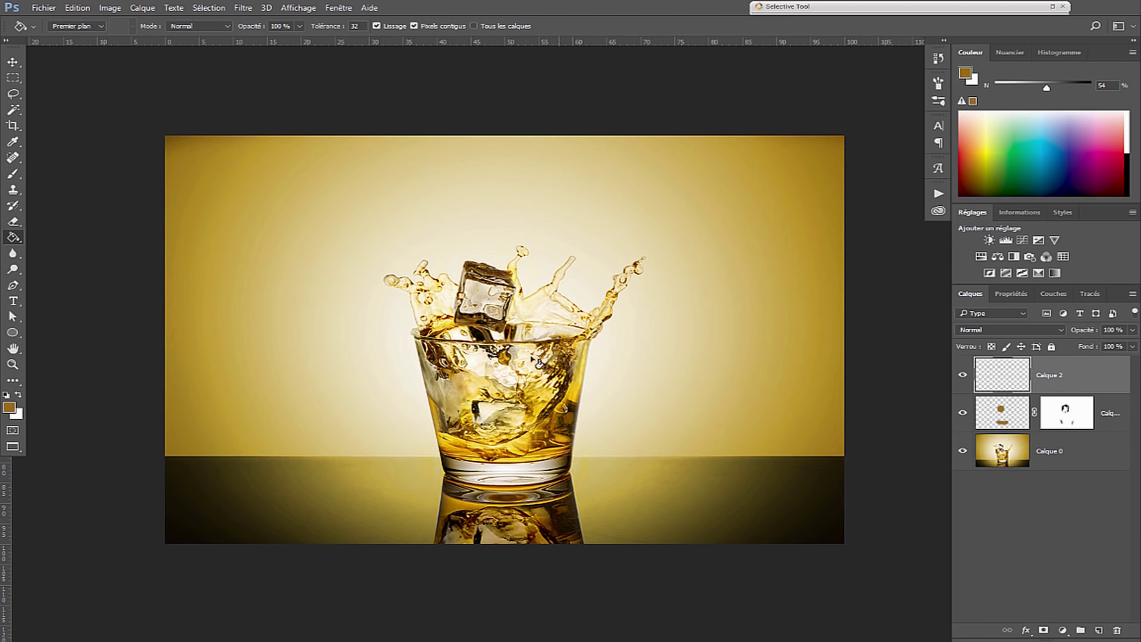
pyautogui.keyDown('alt'); pyautogui.click(177, 455); pyautogui.keyUp('alt')
pyautogui.click(452, 334)
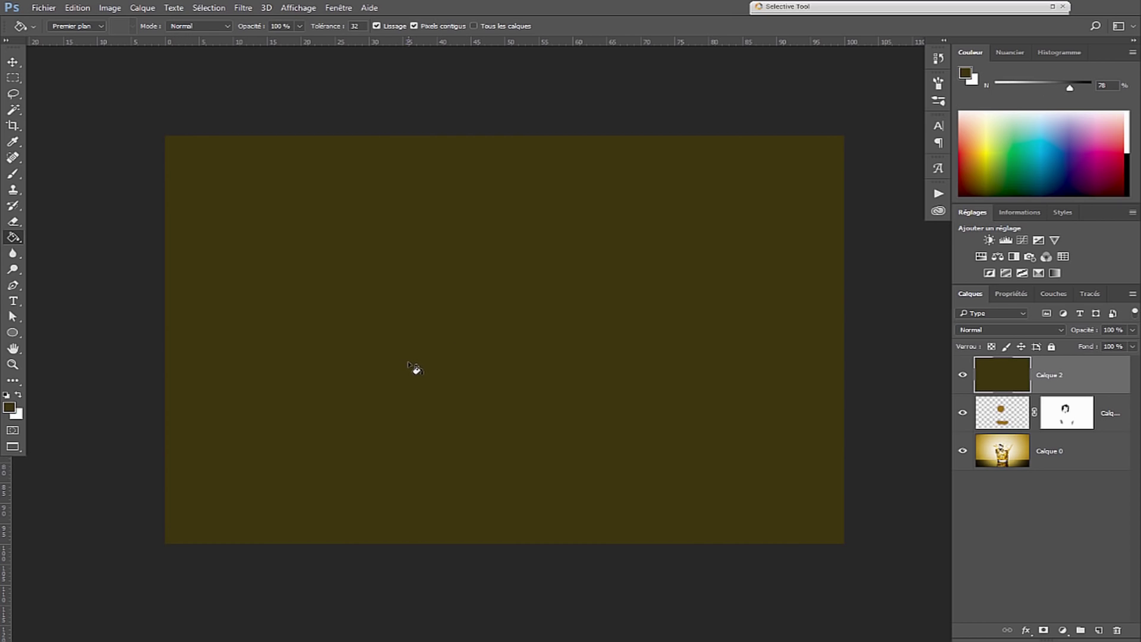
# - Select a large ellipse around the glass, nearly the full image height, and add a mask hiding the brown layer inside it
pyautogui.press('m')
pyautogui.hotkey('shift', 'm')
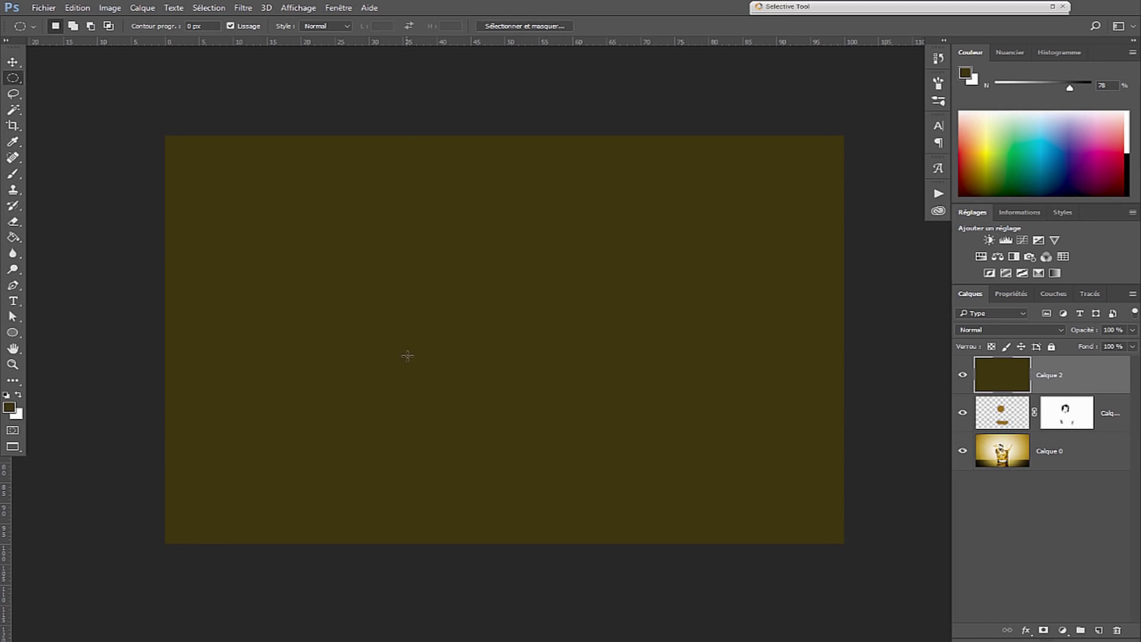
pyautogui.moveTo(248, 193); pyautogui.dragTo(773, 541)
pyautogui.moveTo(642, 476); pyautogui.dragTo(619, 434)
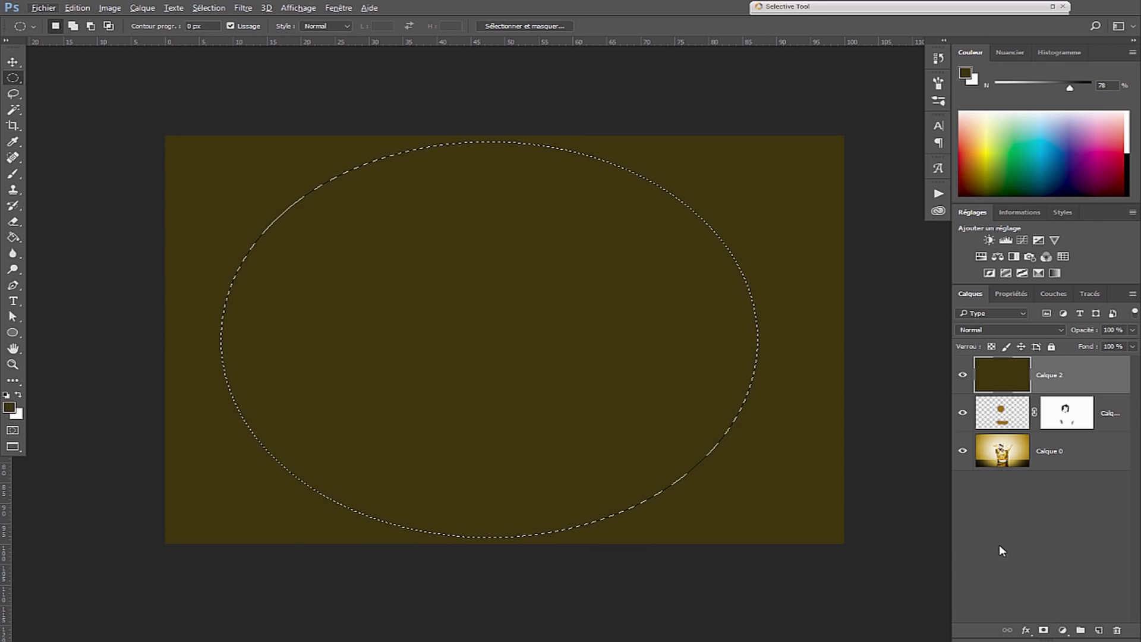
pyautogui.press('alt')
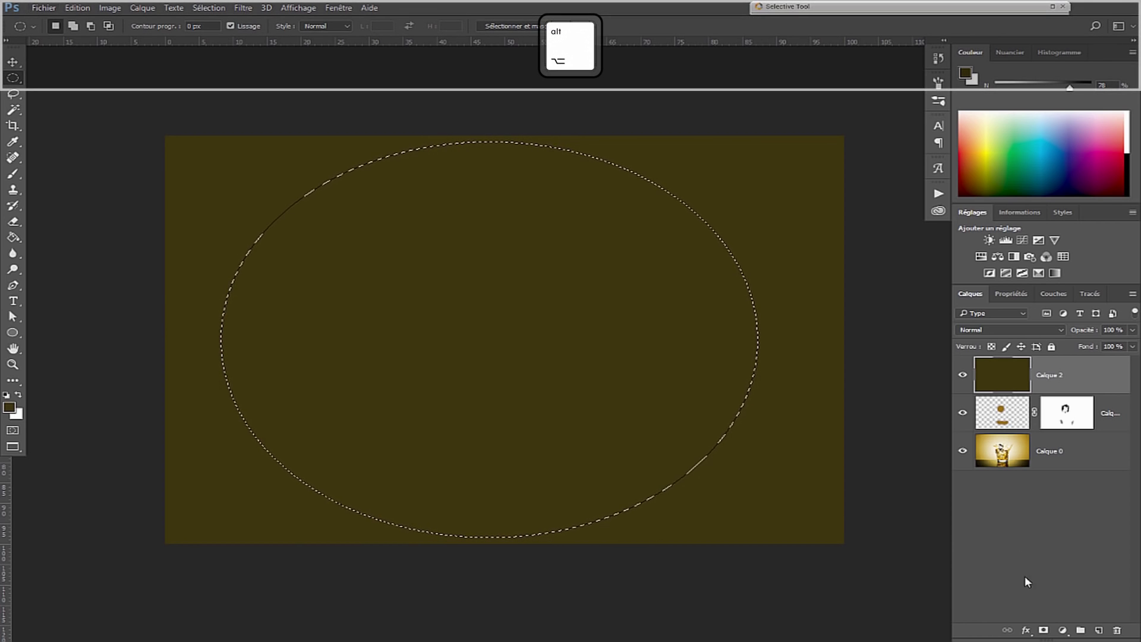
pyautogui.keyDown('alt'); pyautogui.click(1045, 632); pyautogui.keyUp('alt')
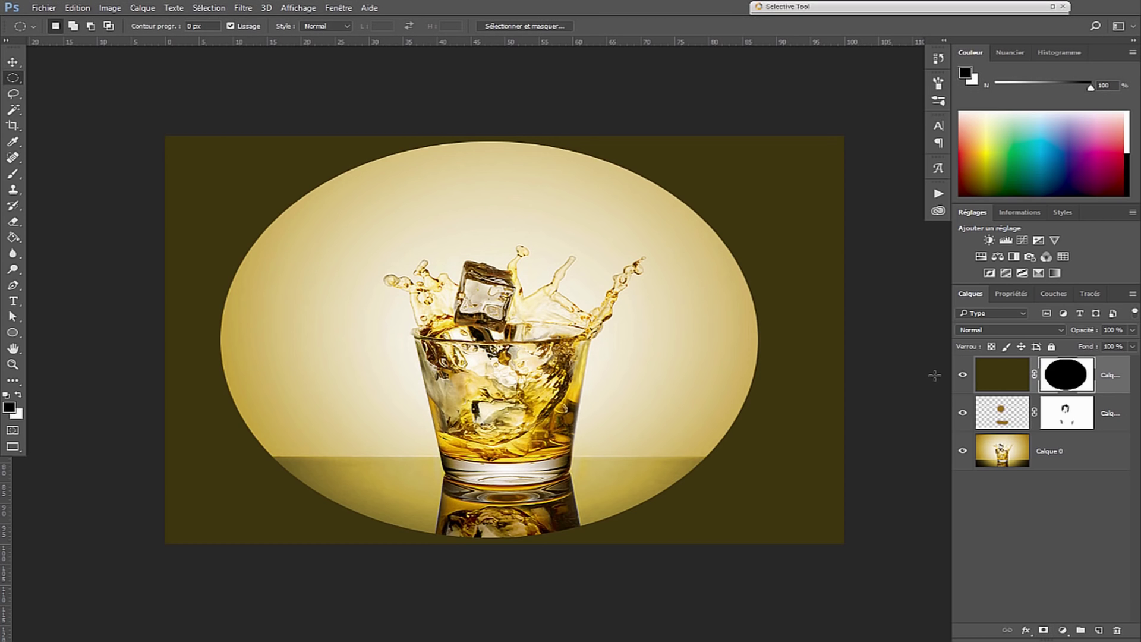
# - Feather the ellipse mask by about 119 px and scale the masked brown layer to about 103%, extending it beyond the canvas's upper-left corner
pyautogui.click(1012, 294)
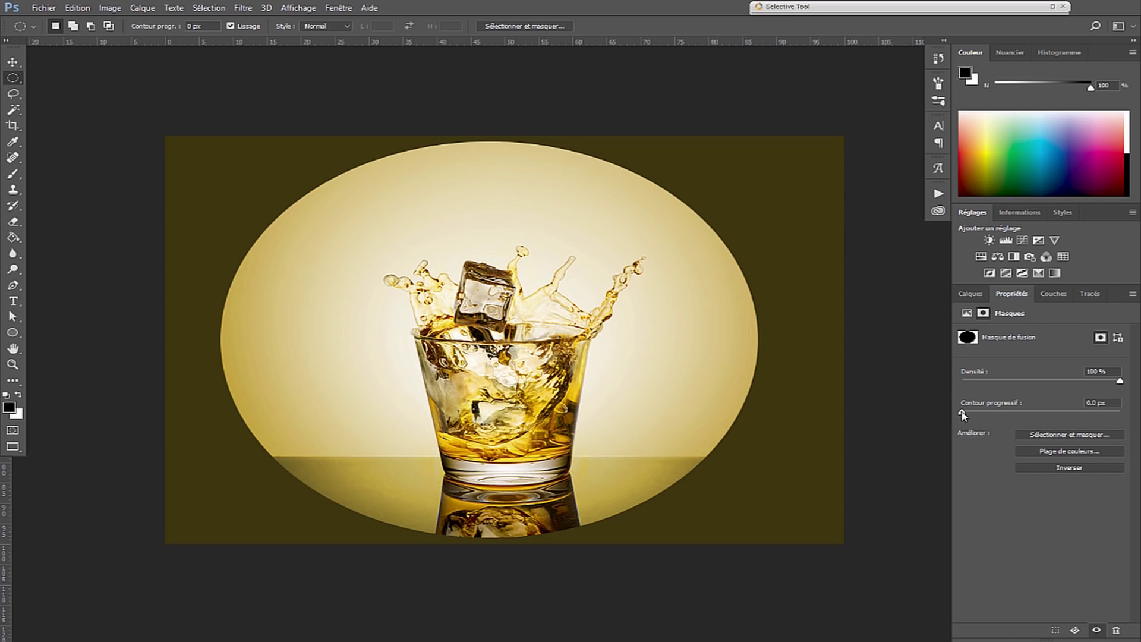
pyautogui.moveTo(963, 414); pyautogui.dragTo(1070, 417)
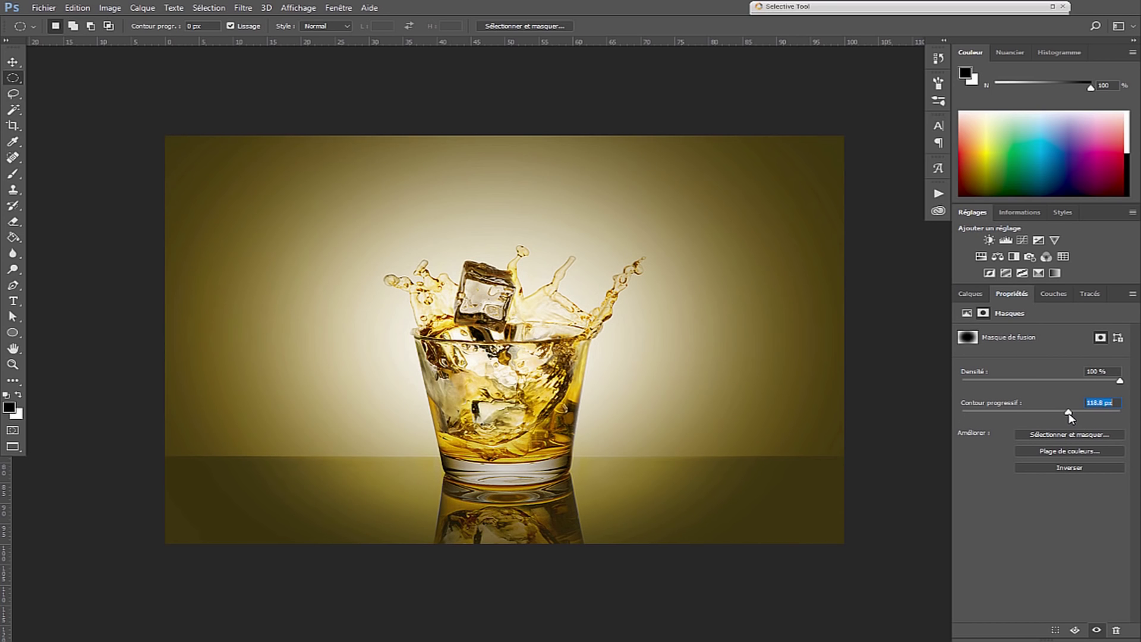
pyautogui.click(971, 293)
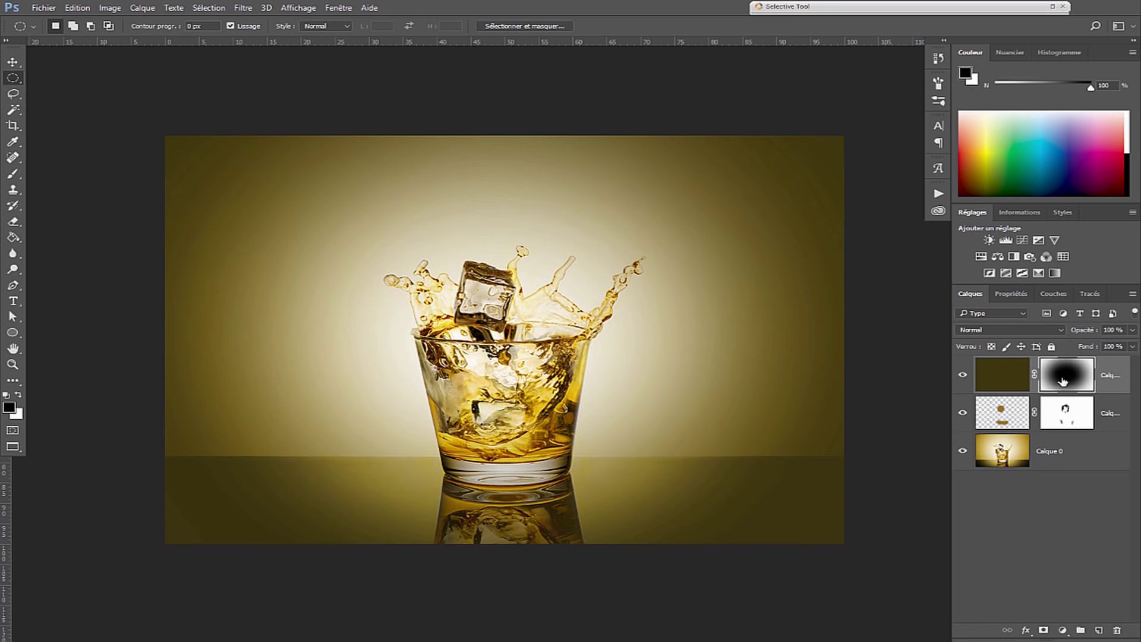
pyautogui.hotkey('ctrl', 't')
pyautogui.moveTo(165, 136); pyautogui.dragTo(146, 124)
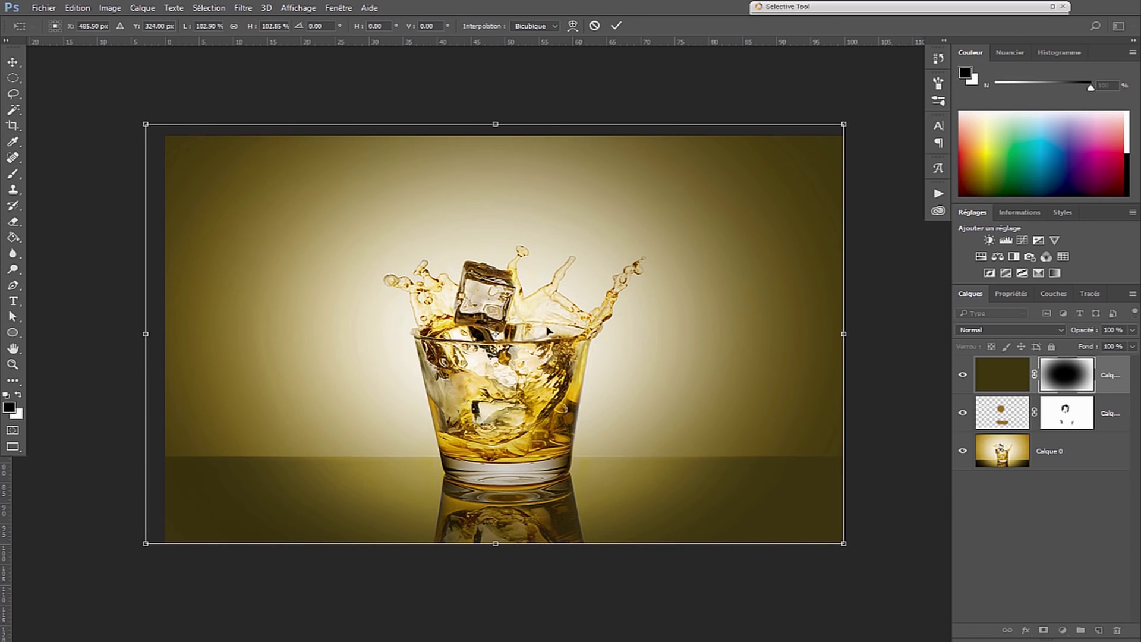
pyautogui.press('Return')
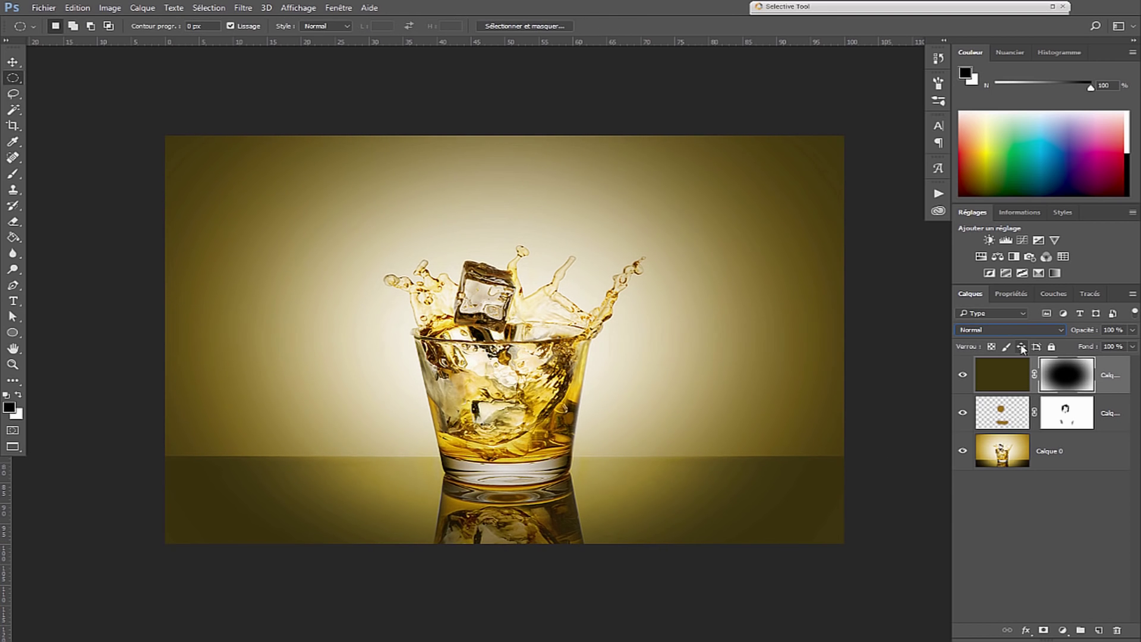
# - Set the brown vignette layer to Lumière tamisée at 26% opacity, and compare the result with Calque 0 alone
pyautogui.click(1008, 331)
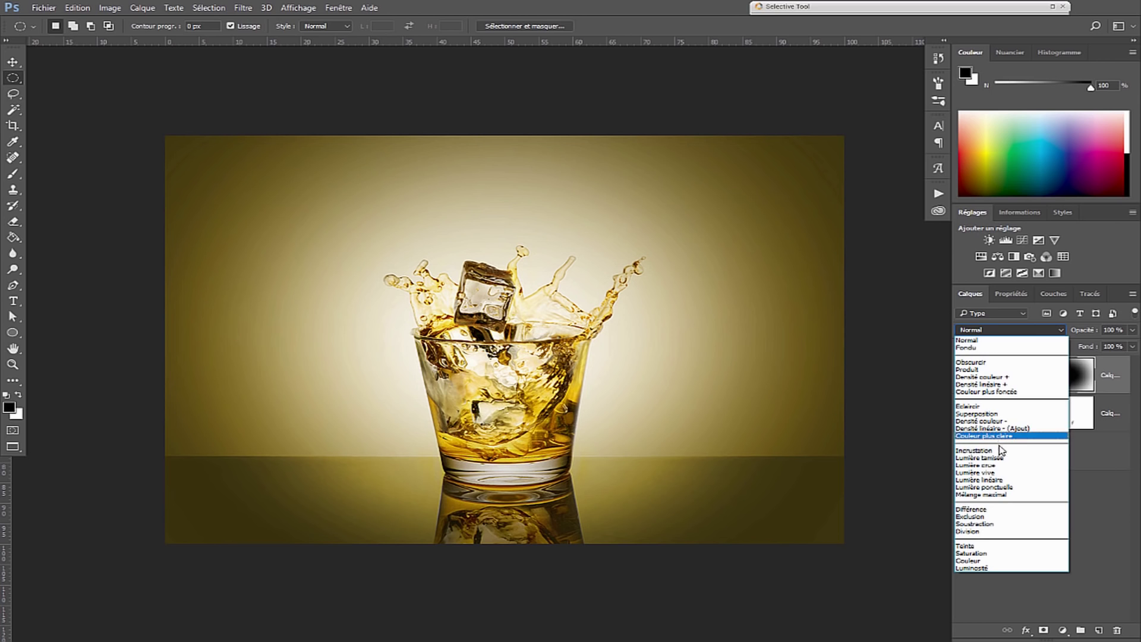
pyautogui.click(998, 463)
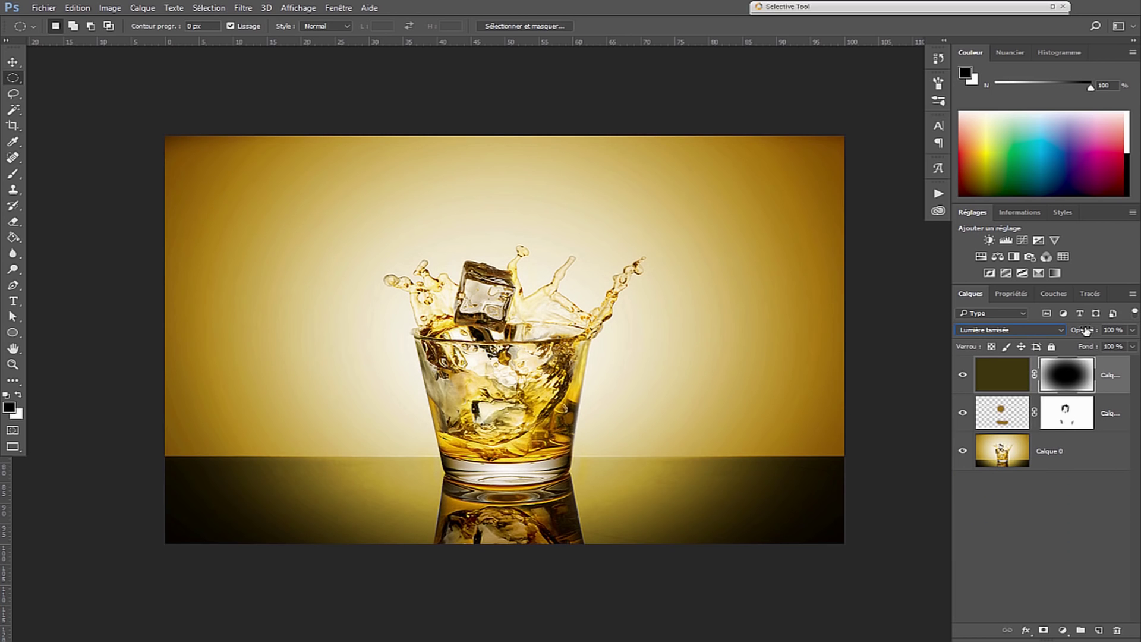
pyautogui.moveTo(1086, 333); pyautogui.dragTo(1059, 335)
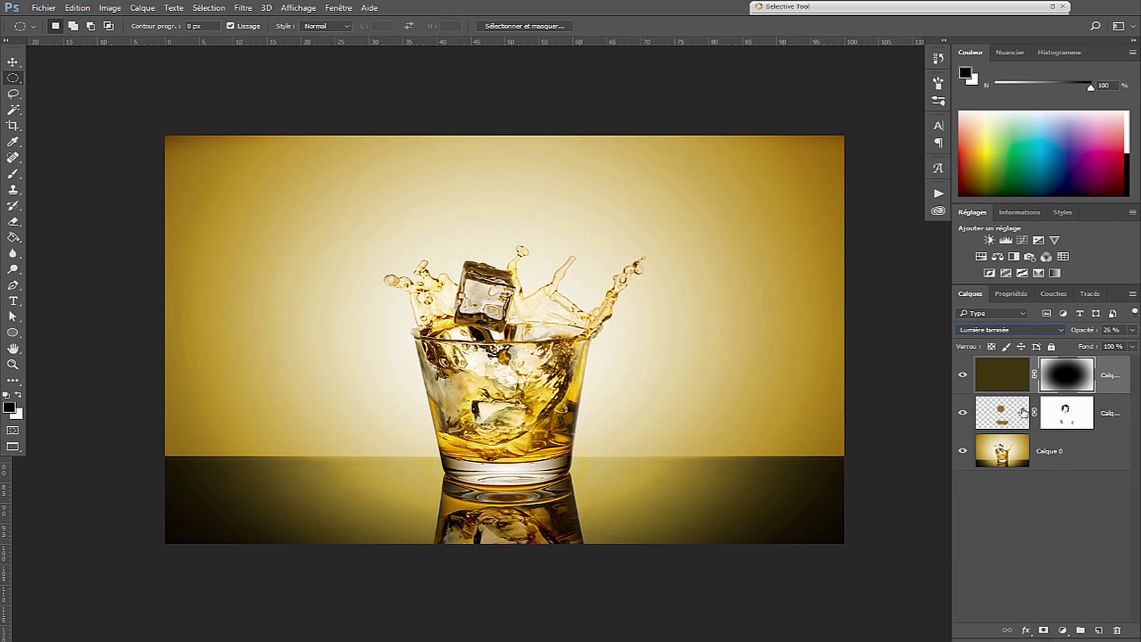
pyautogui.keyDown('alt'); pyautogui.click(963, 451); pyautogui.keyUp('alt')
pyautogui.keyDown('alt'); pyautogui.click(964, 452); pyautogui.keyUp('alt')
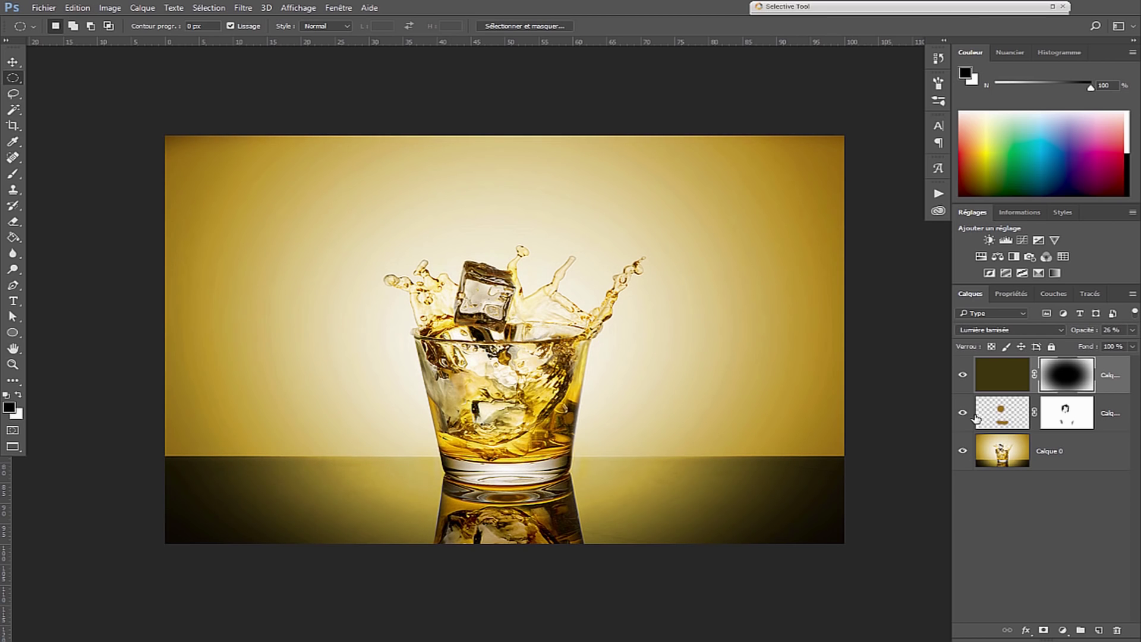